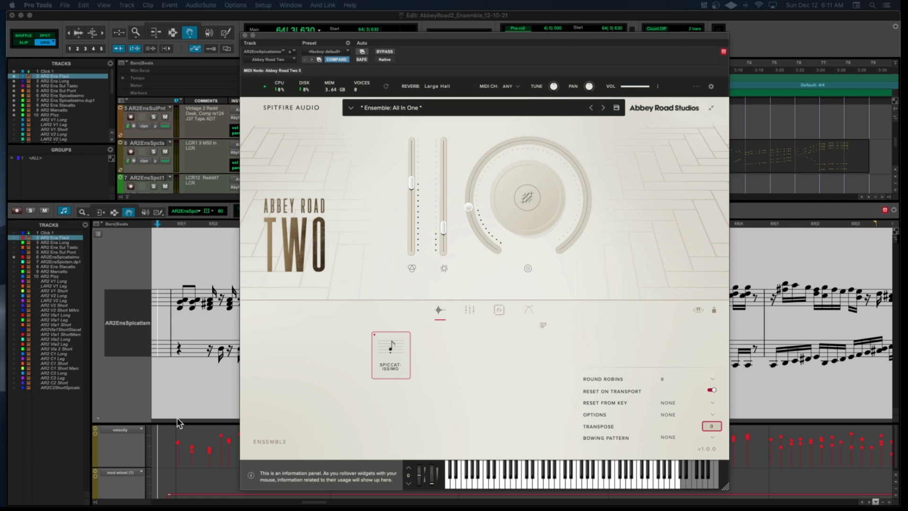
# Step: Review the Spiccatissimo patch's microphone mix, and play the ensemble clip from bar 64
pyautogui.click(376, 318)
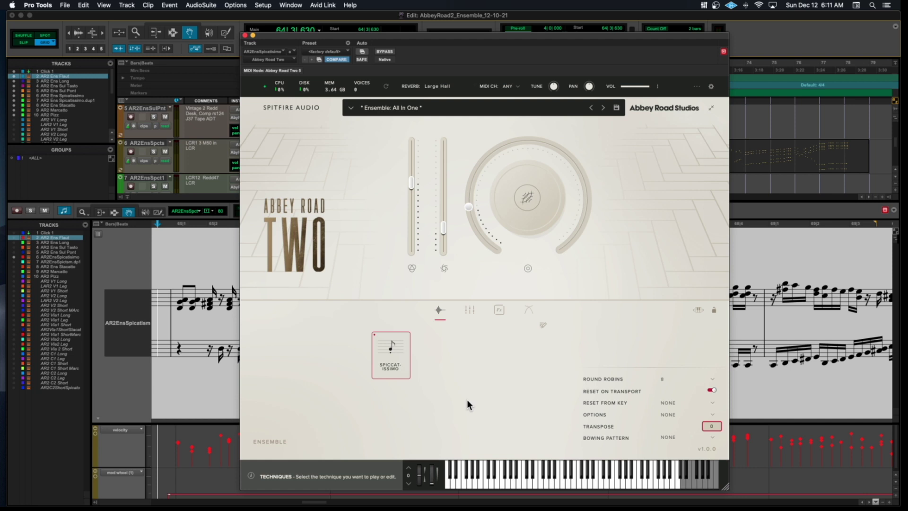
pyautogui.click(469, 312)
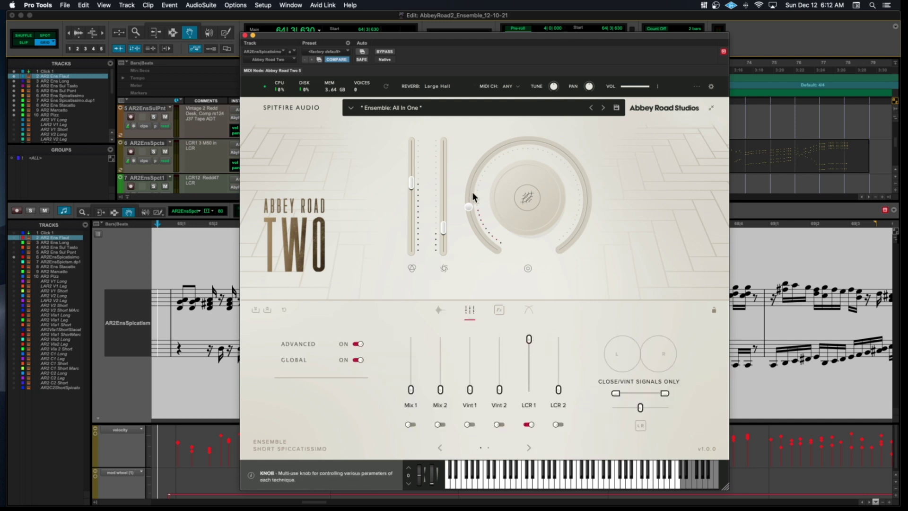
pyautogui.click(245, 36)
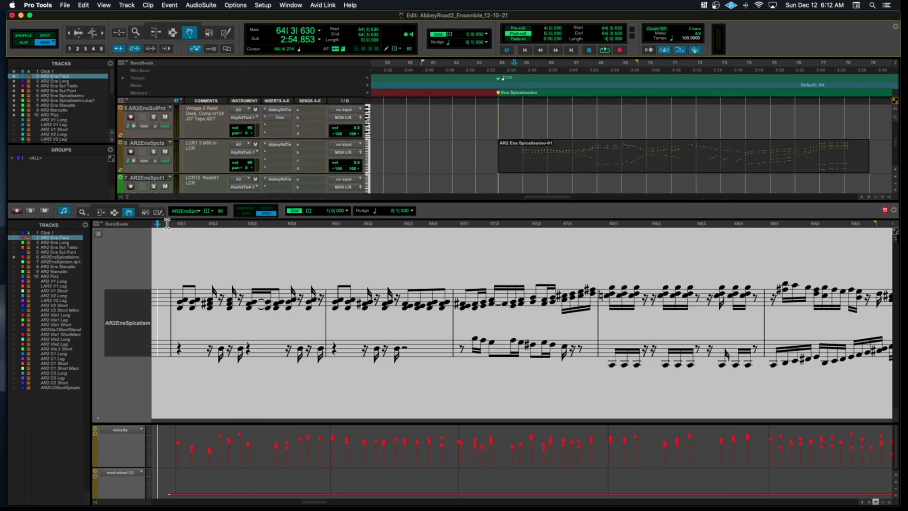
pyautogui.press('space')
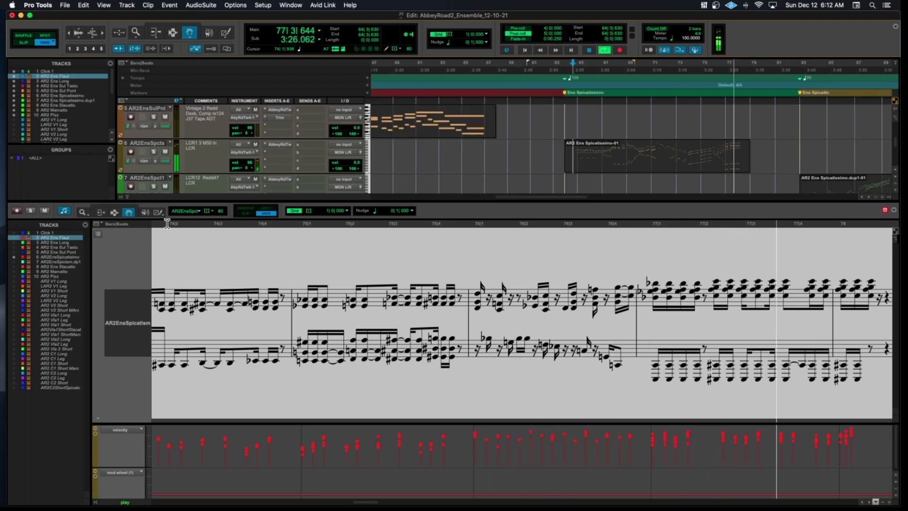
# Step: Lower the velocities of all notes in the spiccatissimo clip and audition it from bar 65
pyautogui.click(416, 224)
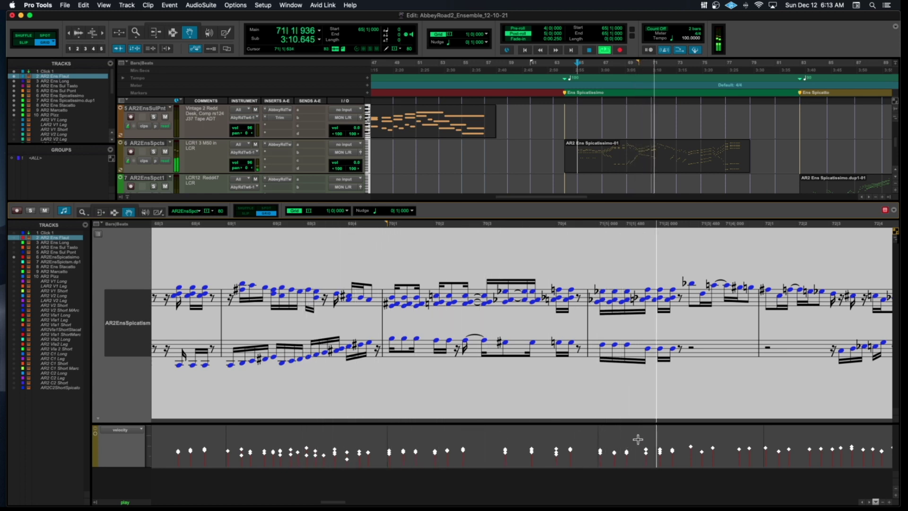
pyautogui.scroll(-1, 638, 439)
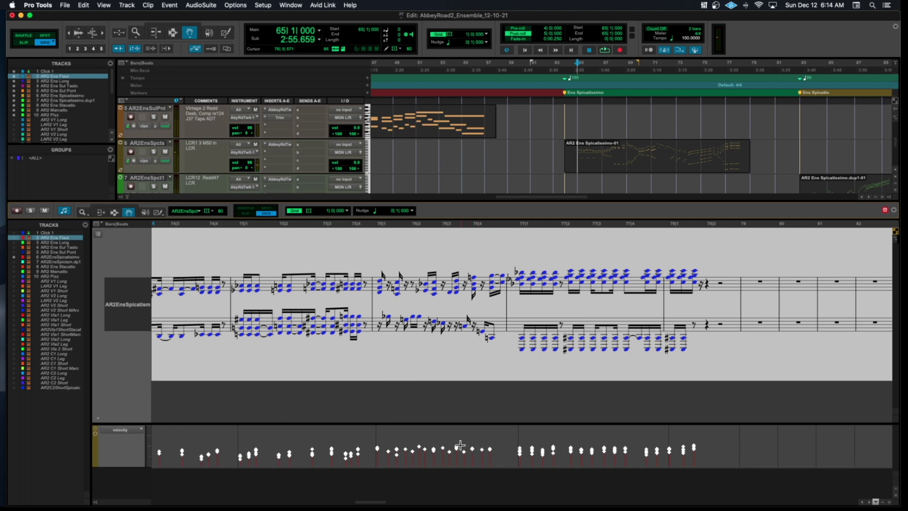
pyautogui.press('space')
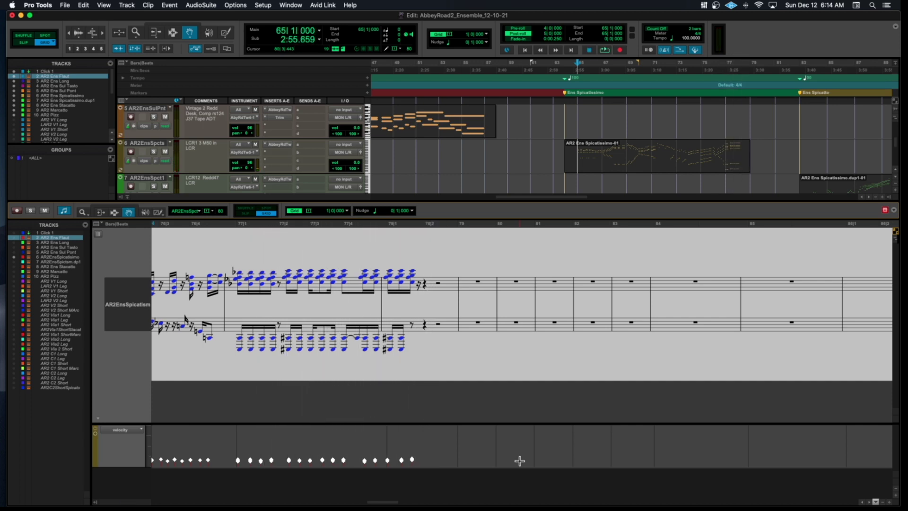
# Step: Audition the softened opening from bar 65 and raise the selected notes' velocities slightly
pyautogui.hscroll(-15, 519, 461)
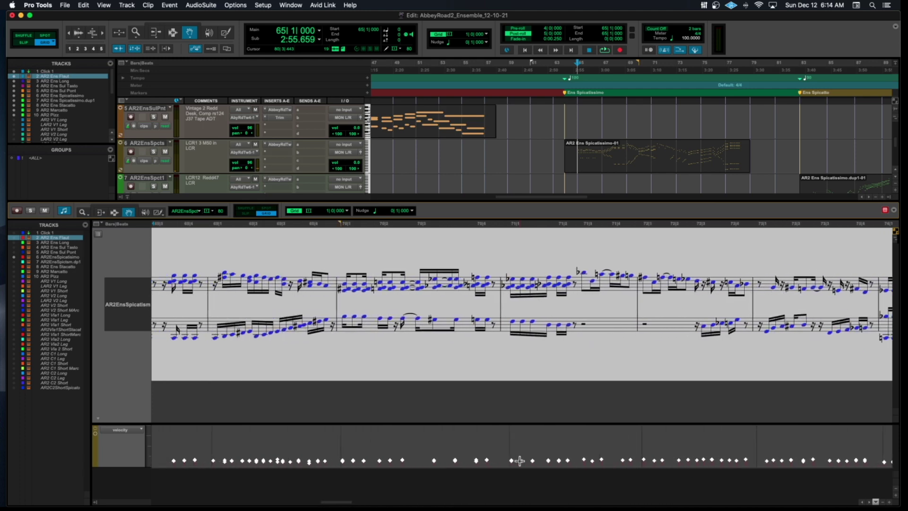
pyautogui.hscroll(-6, 519, 461)
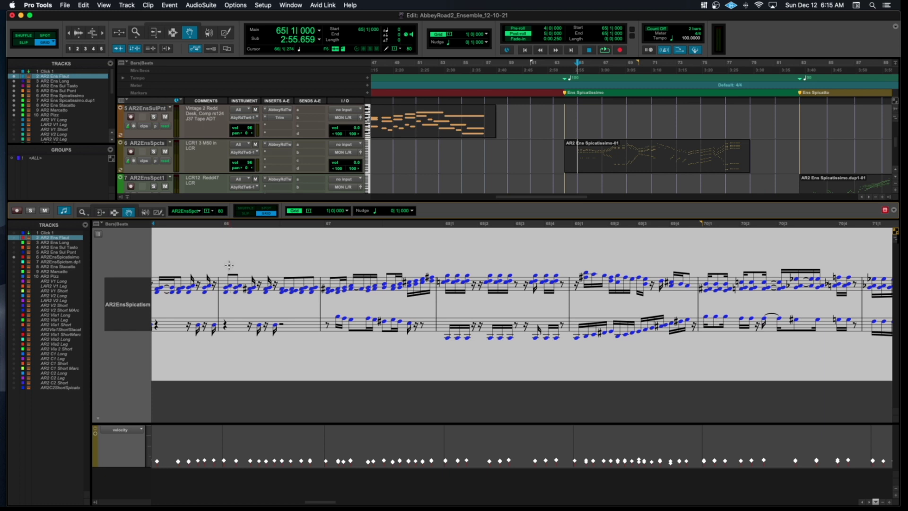
pyautogui.hscroll(-7, 241, 267)
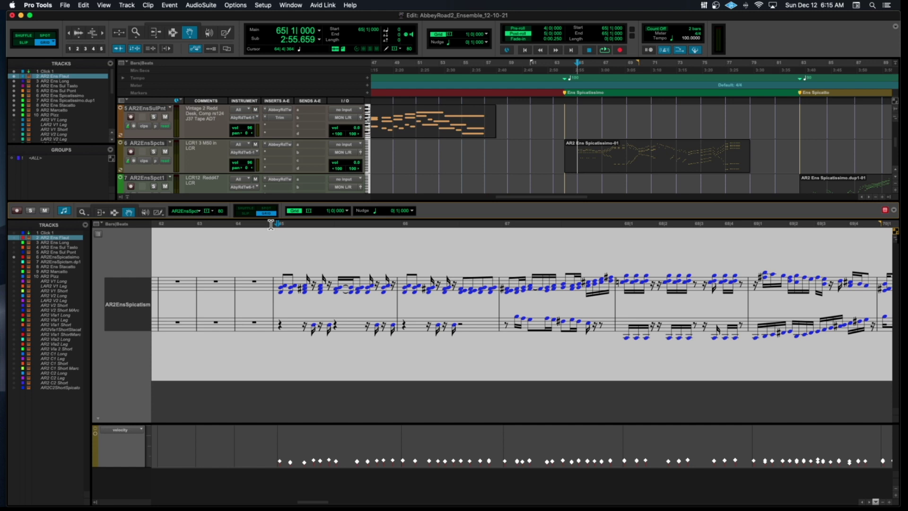
pyautogui.press('space')
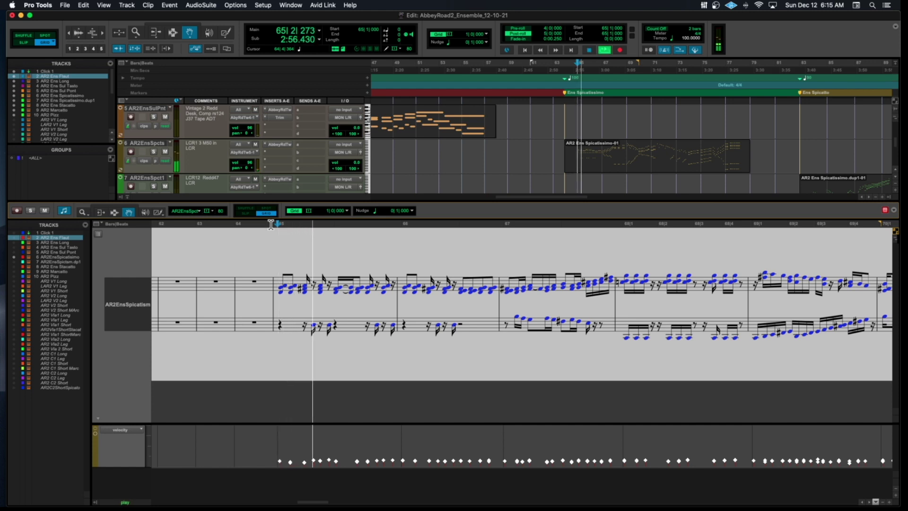
pyautogui.press('space')
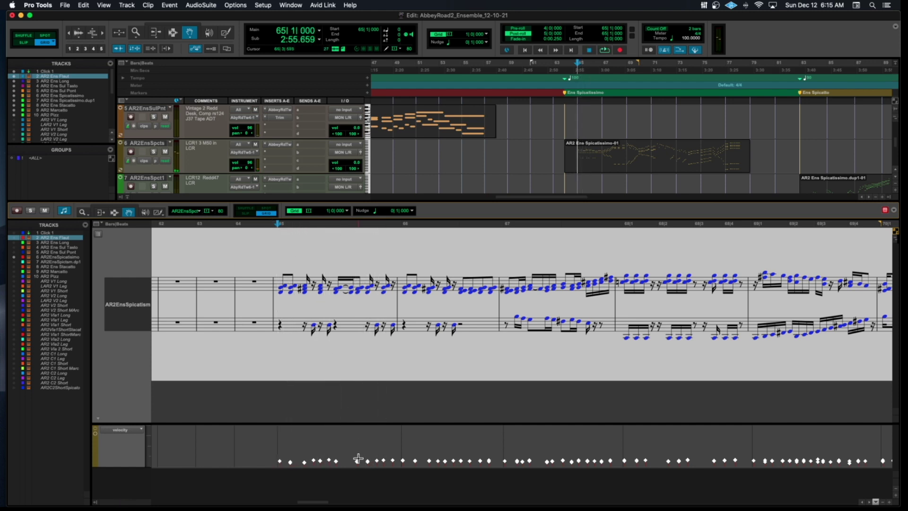
pyautogui.moveTo(359, 463); pyautogui.dragTo(360, 462)
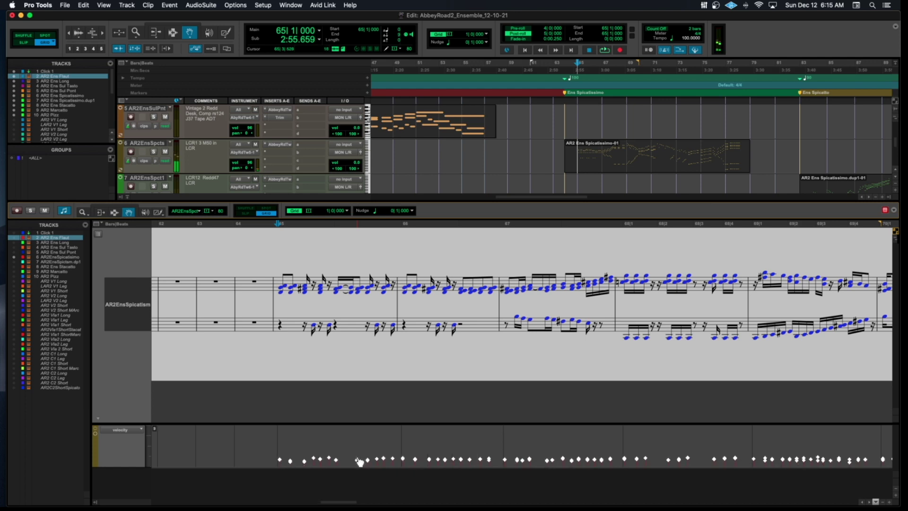
# Step: Enlarge the velocity lane below the score to give room for editing bars 73 to 77
pyautogui.hscroll(15, 332, 436)
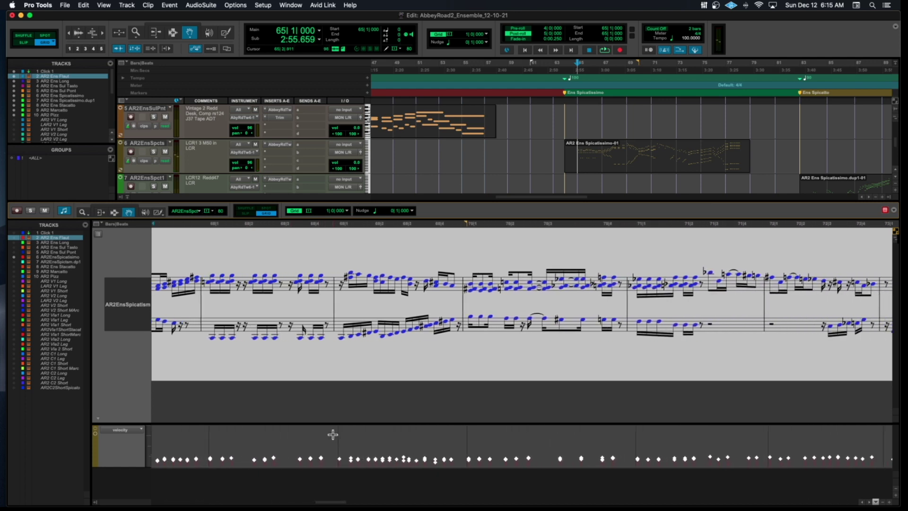
pyautogui.hscroll(7, 332, 434)
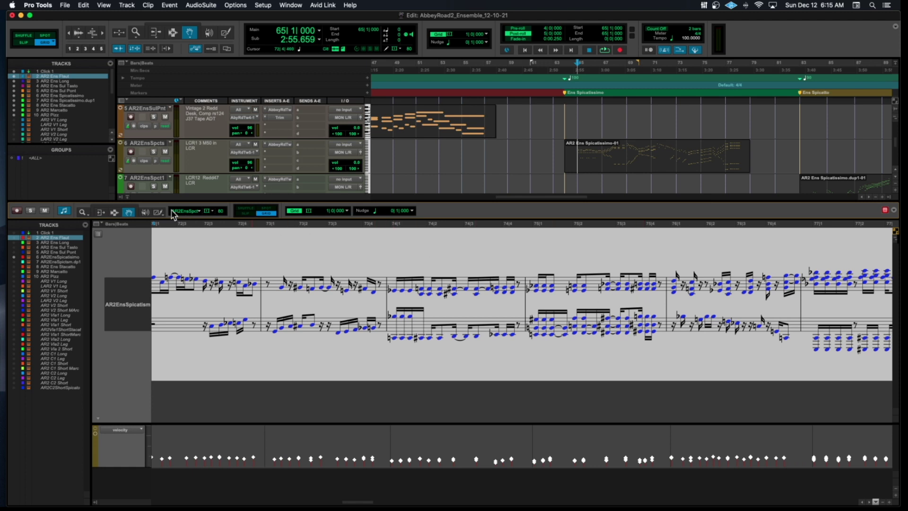
pyautogui.moveTo(255, 424); pyautogui.dragTo(263, 387)
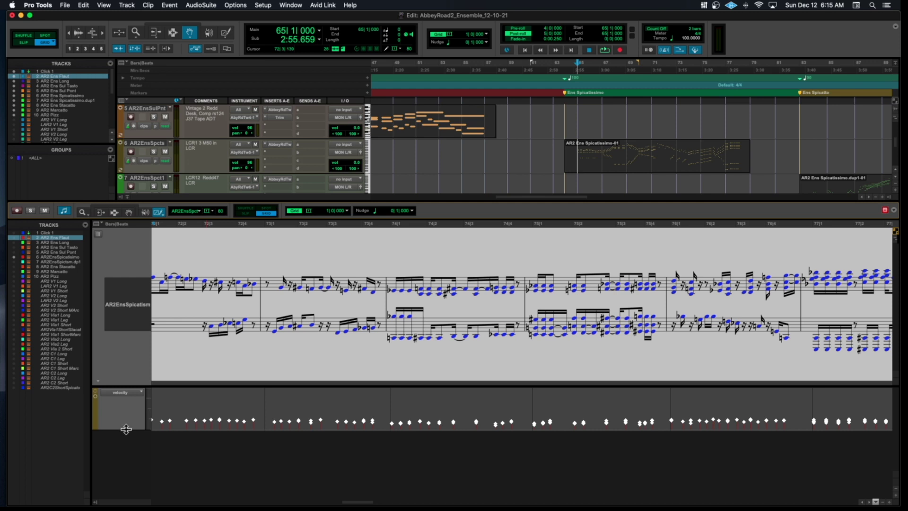
pyautogui.moveTo(126, 429); pyautogui.dragTo(124, 480)
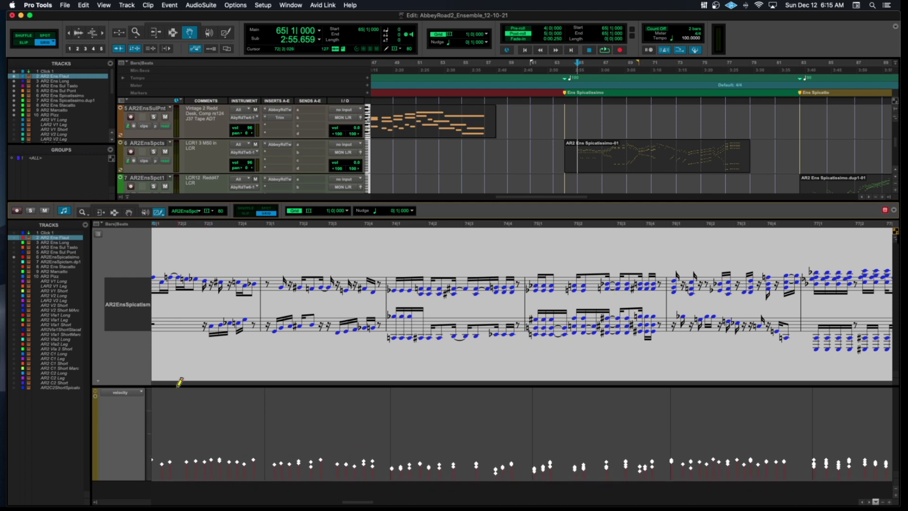
# Step: Draw a rising straight line of note velocities from soft to maximum over bars 74 and 75 with the Line pencil
pyautogui.click(161, 216)
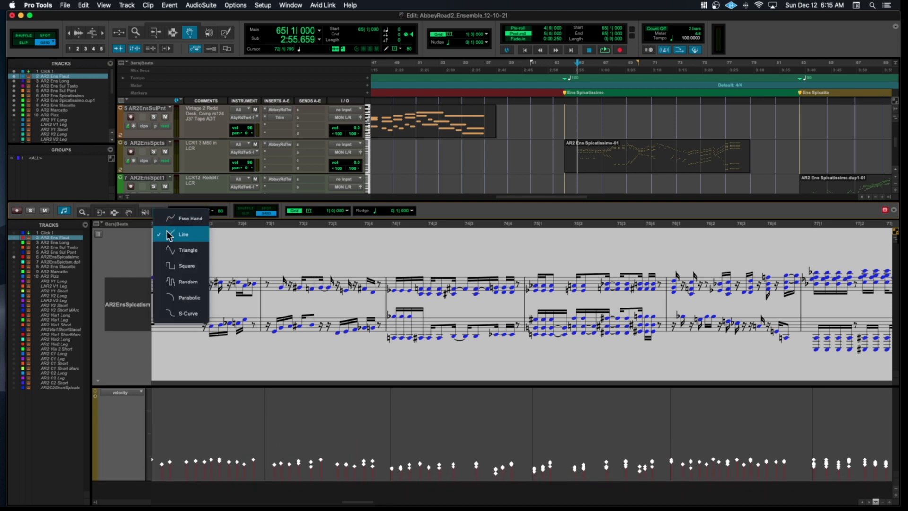
pyautogui.click(180, 234)
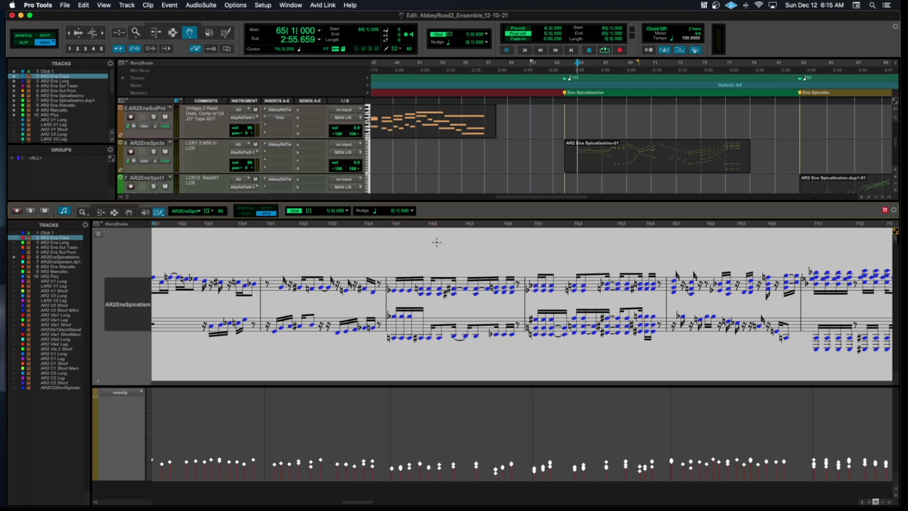
pyautogui.click(439, 226)
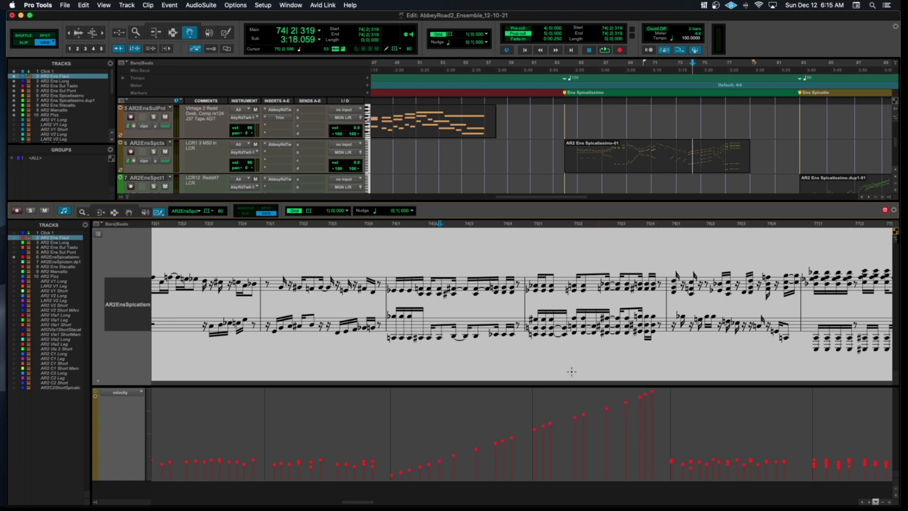
# Step: Play the velocity crescendo from just before bar 74 into bar 76
pyautogui.click(382, 226)
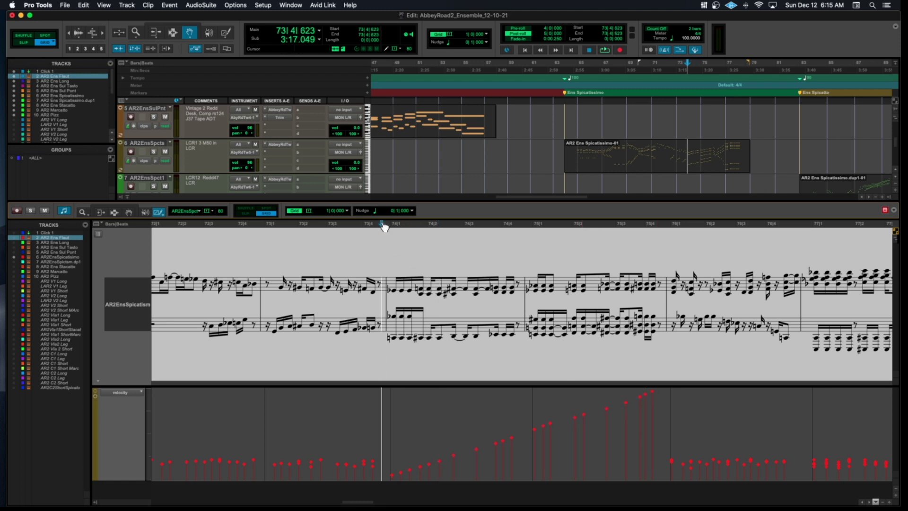
pyautogui.press('space')
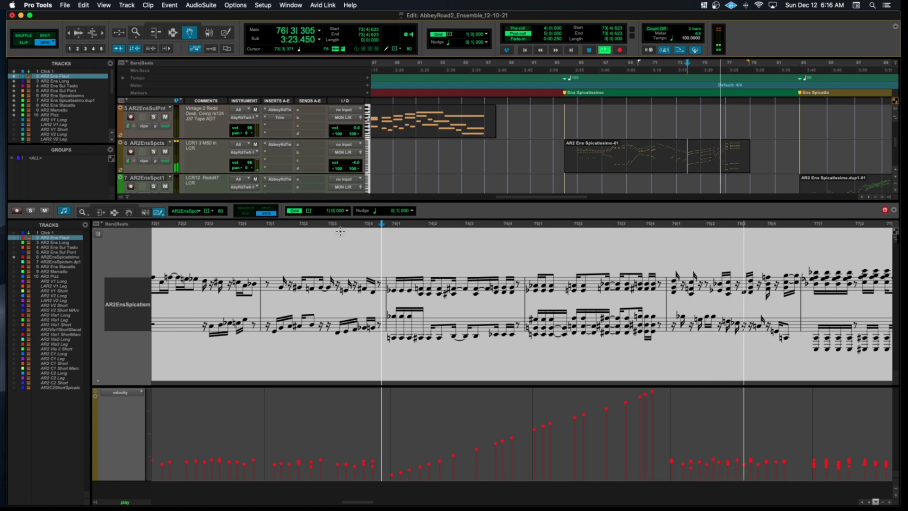
pyautogui.press('space')
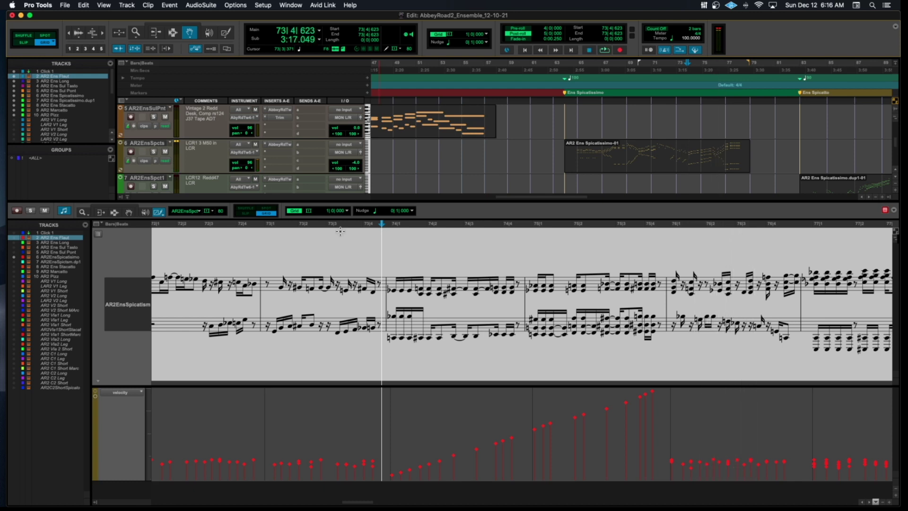
# Step: Replace the LCR 1 microphone signal with Mix 1 at full level and turn the instrument's large knob down
pyautogui.press('super+bracketleft')
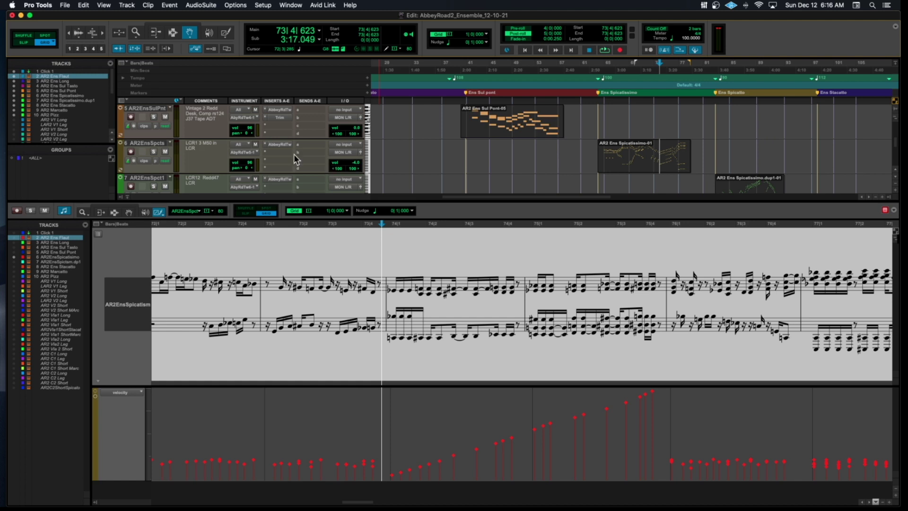
pyautogui.click(274, 144)
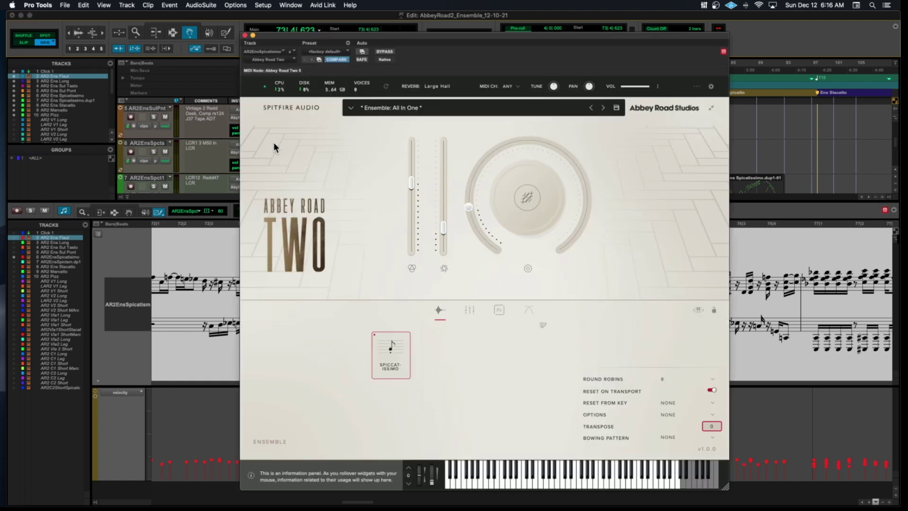
pyautogui.click(469, 310)
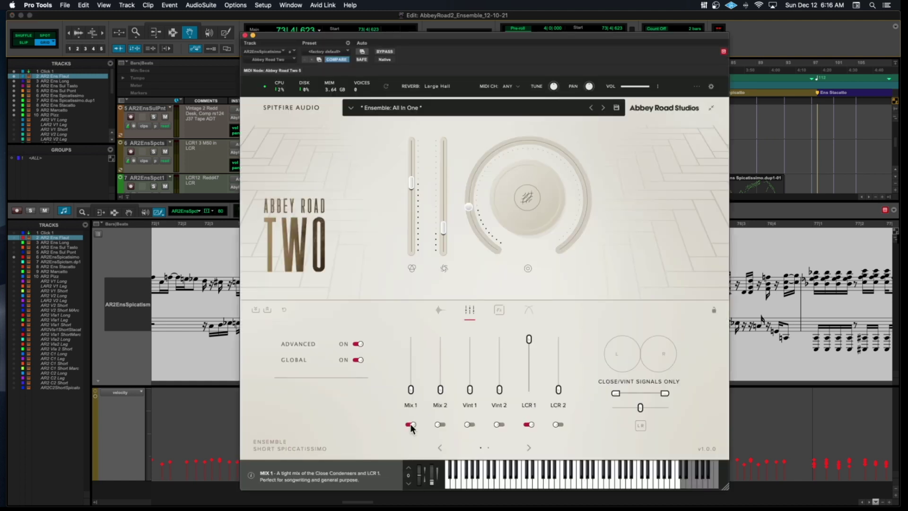
pyautogui.moveTo(528, 340); pyautogui.dragTo(529, 390)
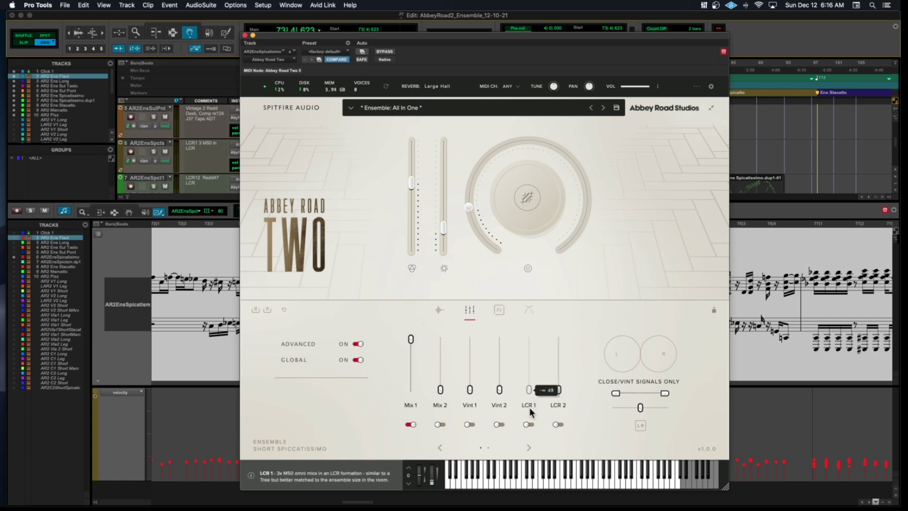
pyautogui.moveTo(468, 207); pyautogui.dragTo(470, 222)
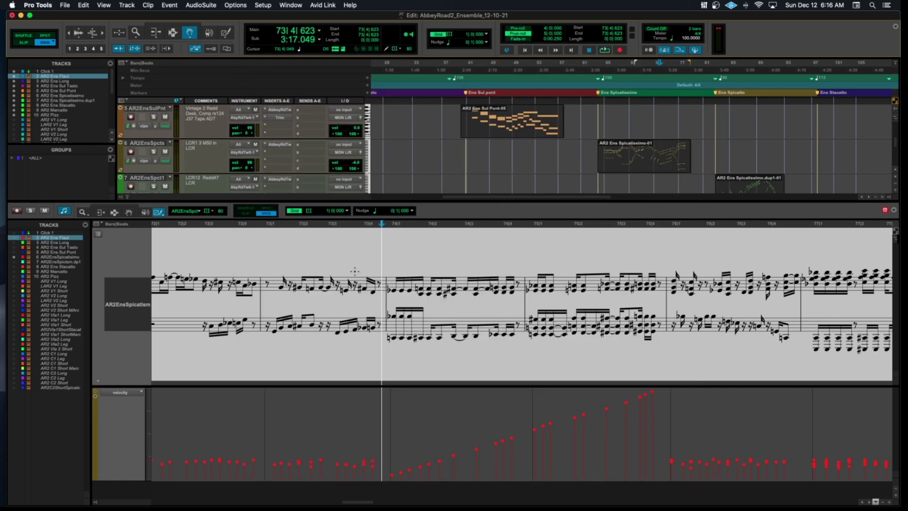
# Step: Audition the clip, and draw a falling velocity line over bar 76 and a rising one over bars 77 and 78
pyautogui.press('space')
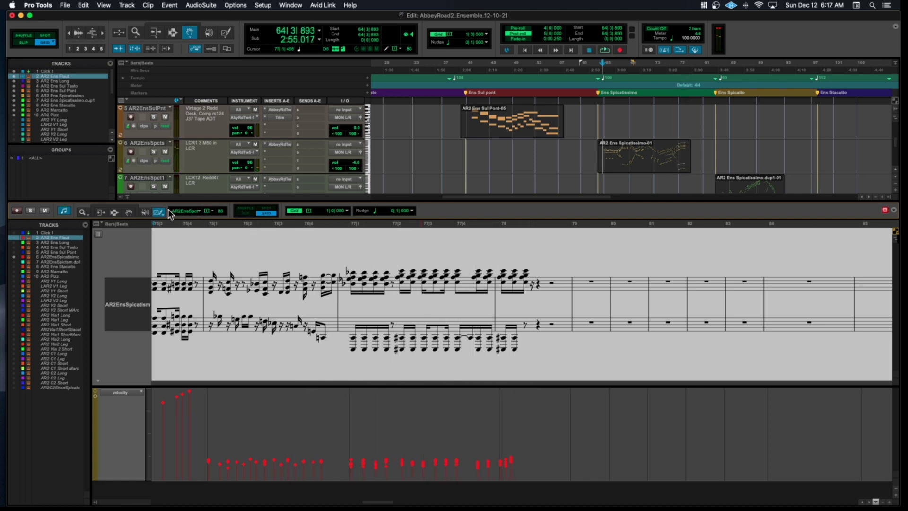
pyautogui.click(238, 224)
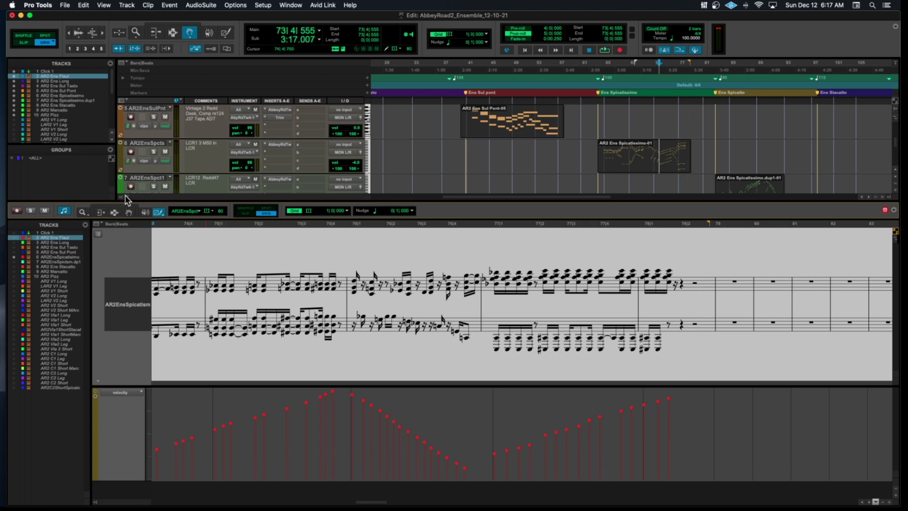
# Step: Change the spiccatissimo instrument's reverb to Studio 2 Plate 2.5s and raise its large knob to about 54%
pyautogui.click(285, 144)
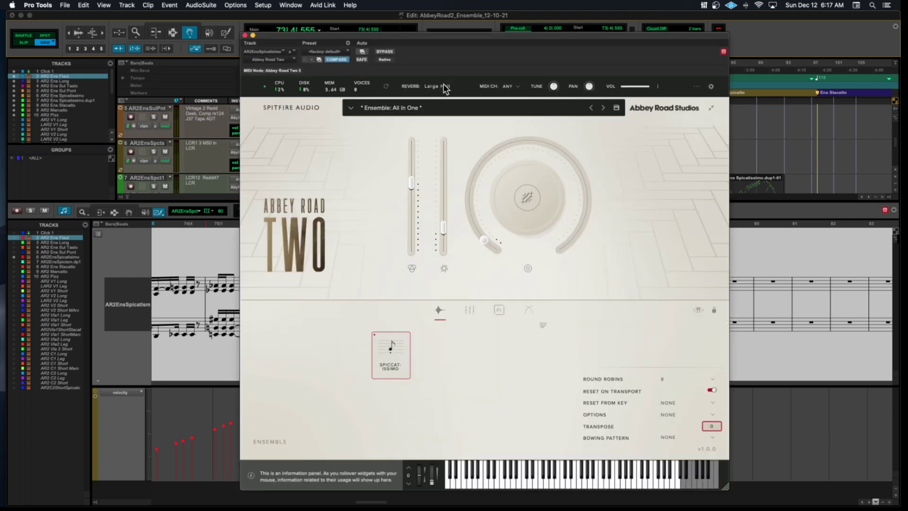
pyautogui.click(448, 87)
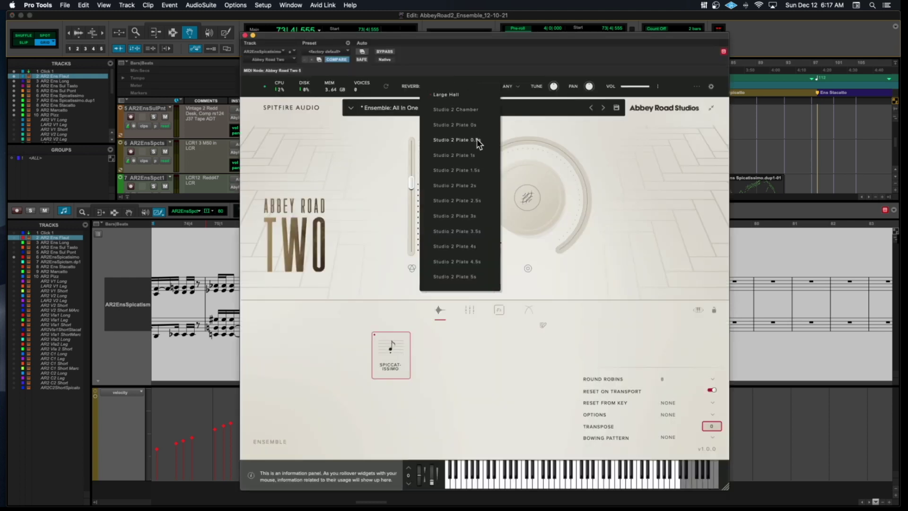
pyautogui.click(472, 203)
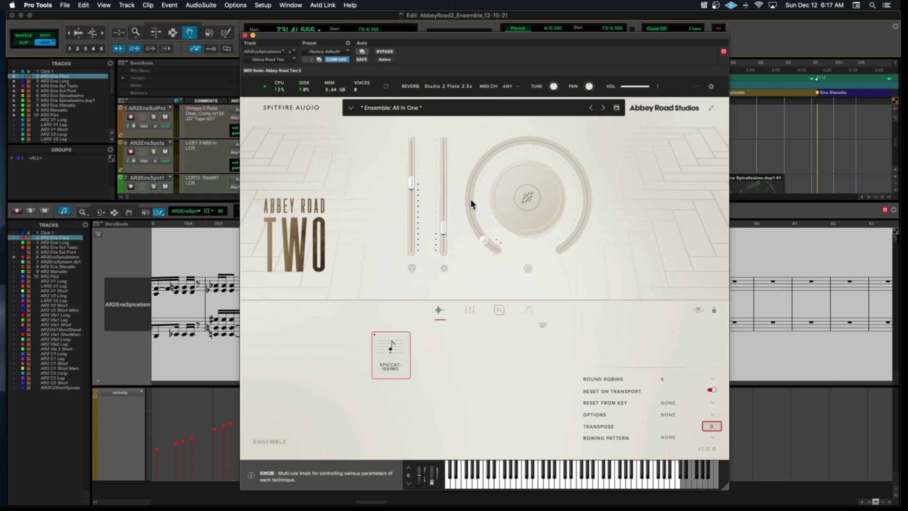
pyautogui.moveTo(479, 231)
pyautogui.moveTo(520, 131); pyautogui.dragTo(544, 121)
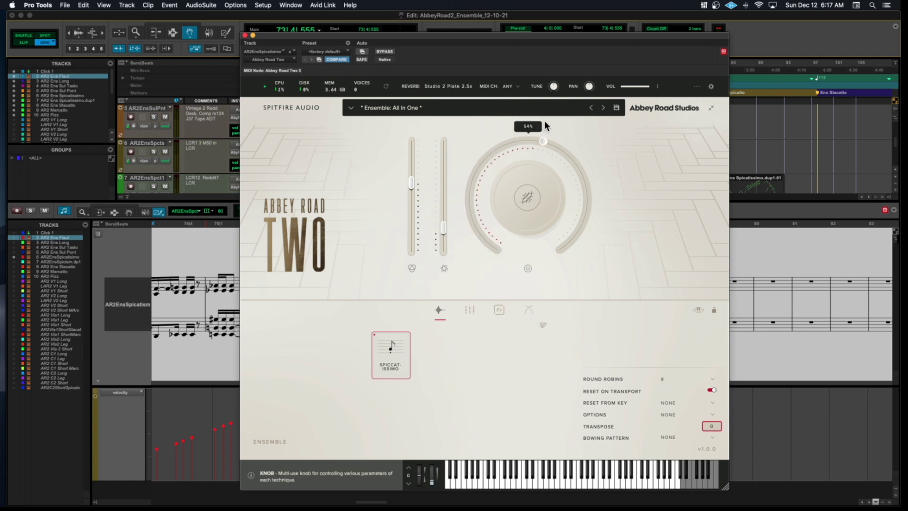
pyautogui.click(245, 36)
pyautogui.hscroll(-10, 463, 256)
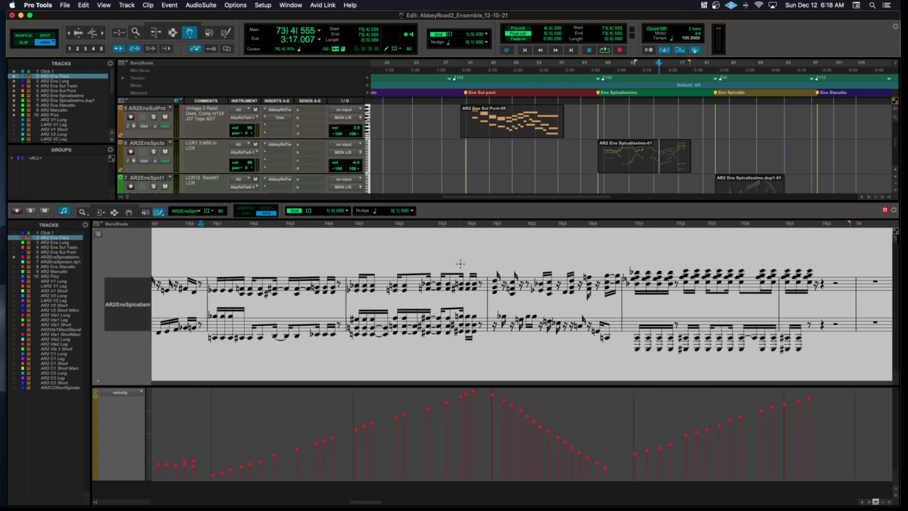
# Step: Play a short stretch of the spiccatissimo passage from just before bar 74
pyautogui.hscroll(-3, 460, 264)
pyautogui.click(349, 225)
pyautogui.press('space')
pyautogui.press('space')
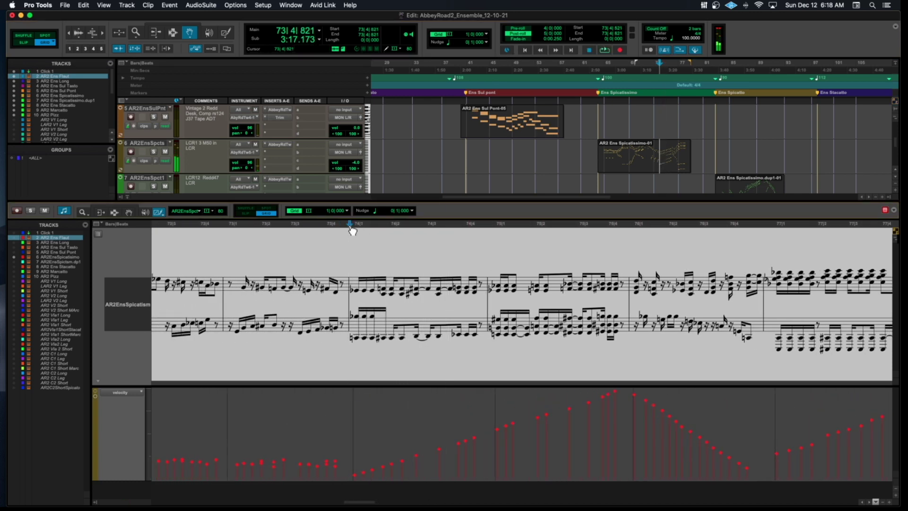
# Step: Set the spiccatissimo instrument's large knob to about 24% and play from just before bar 74 into bar 78
pyautogui.click(282, 146)
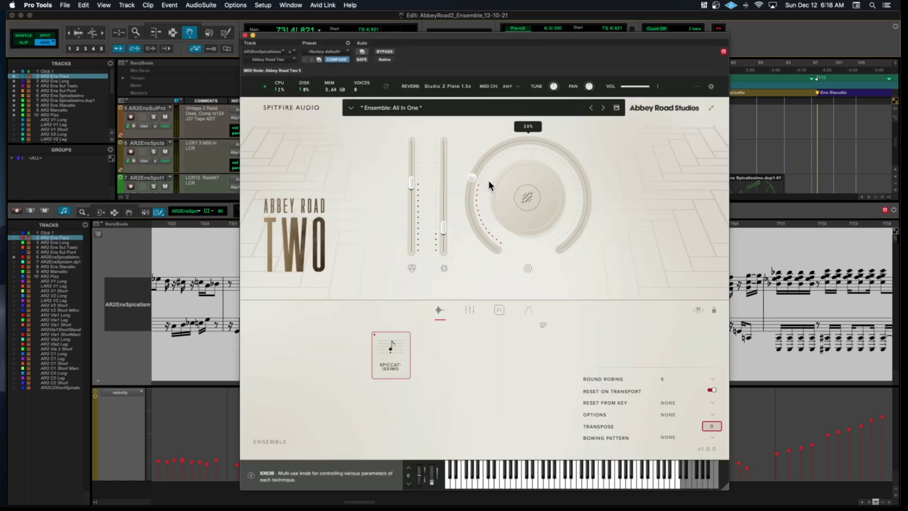
pyautogui.click(245, 36)
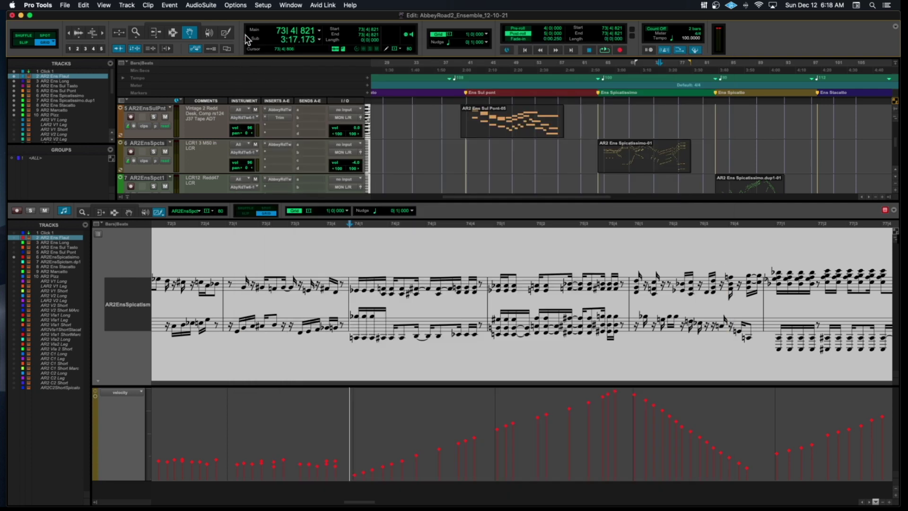
pyautogui.press('space')
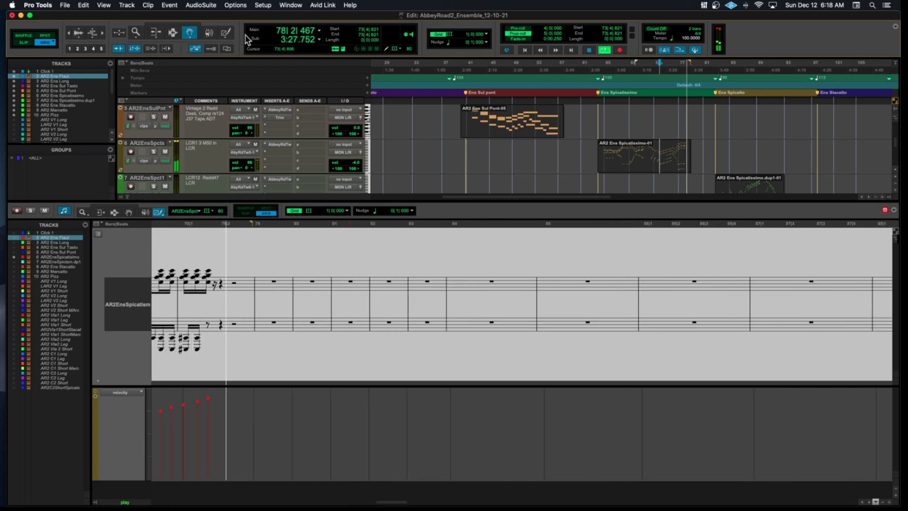
pyautogui.press('space')
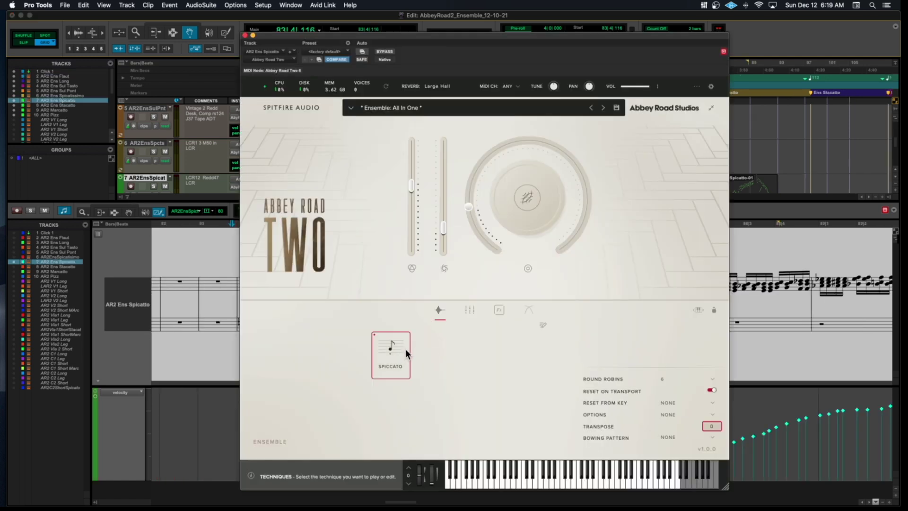
# Step: View the spiccato instrument's microphone signals and play the spiccato passage from bar 83 into bar 92
pyautogui.click(469, 310)
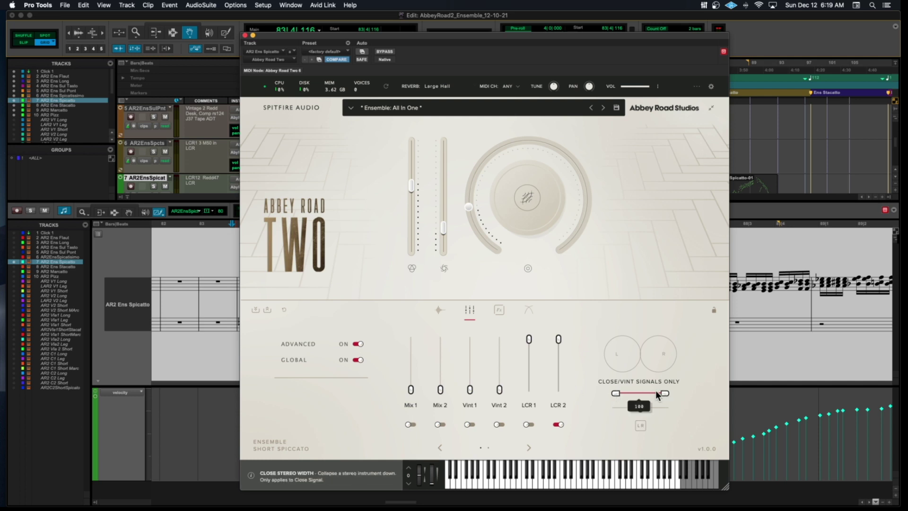
pyautogui.click(246, 35)
pyautogui.click(219, 225)
pyautogui.press('space')
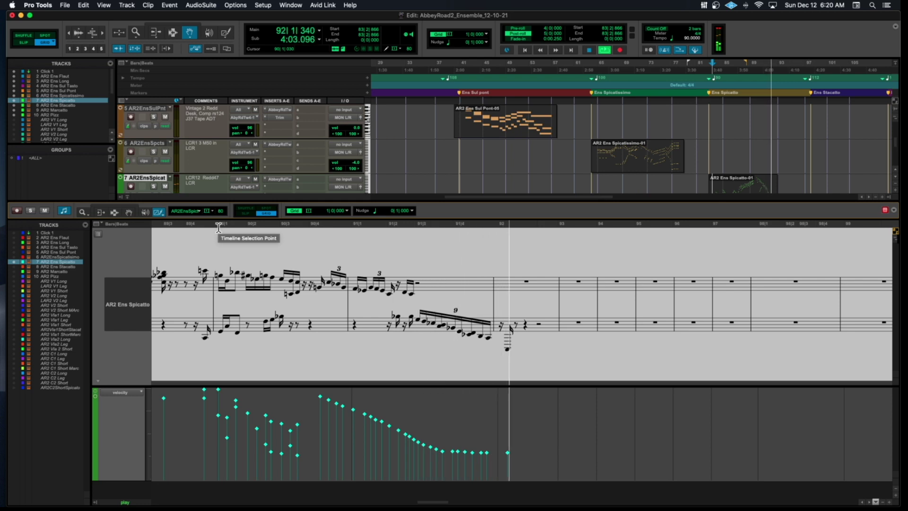
pyautogui.press('space')
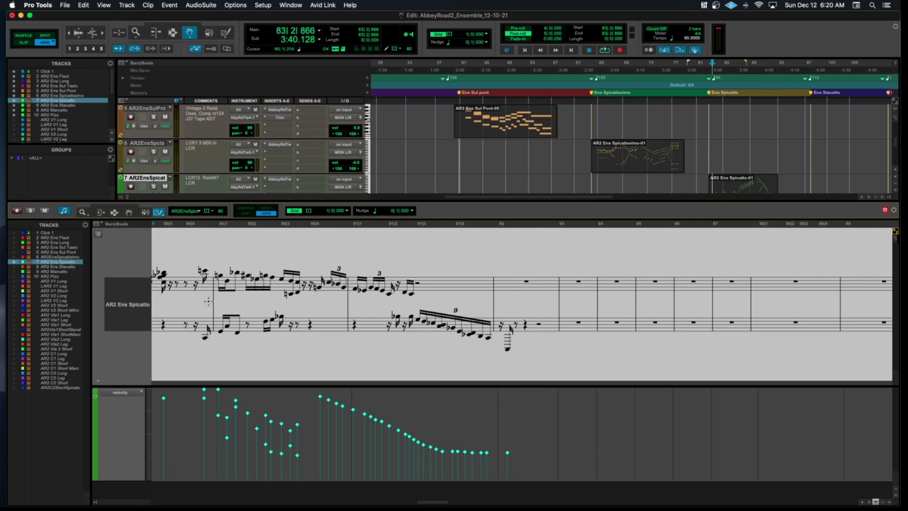
# Step: Replace the spiccato instrument's LCR 2 signal with Vint 2 near full level, and play the passage from bar 83
pyautogui.hscroll(-15, 153, 352)
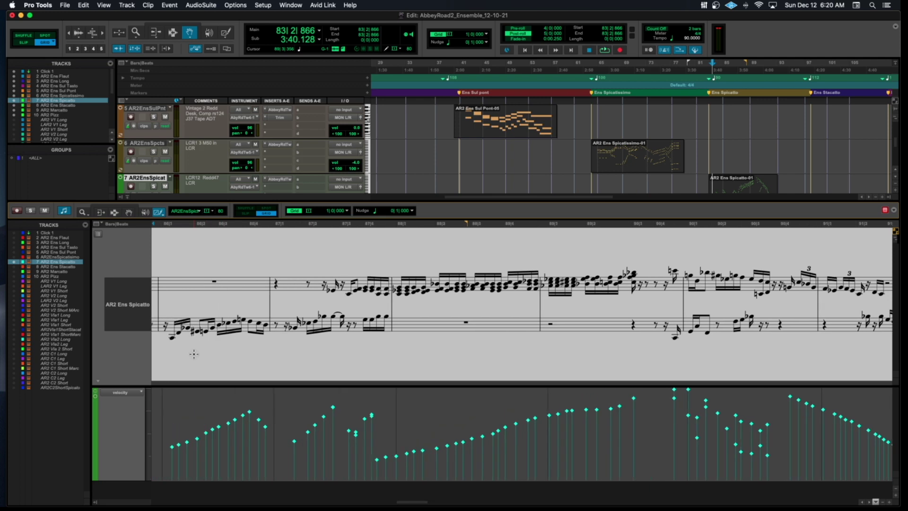
pyautogui.hscroll(-5, 194, 353)
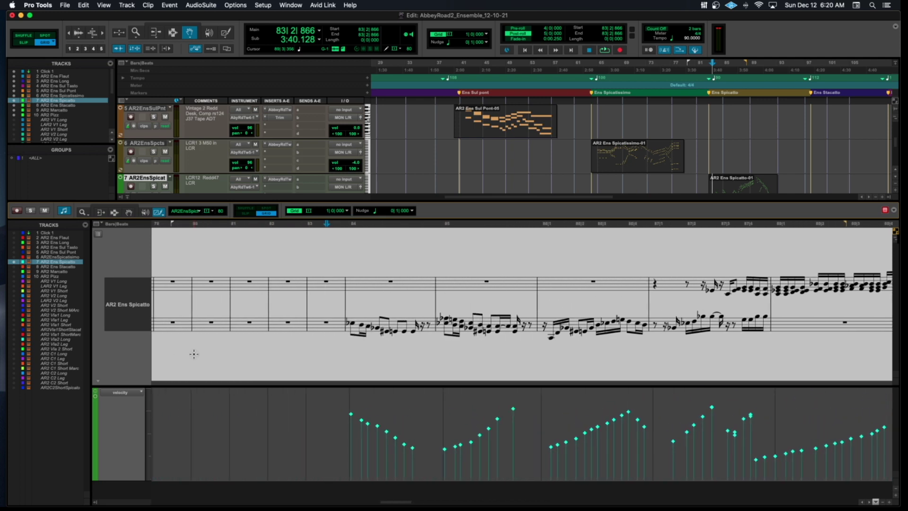
pyautogui.hscroll(1, 194, 354)
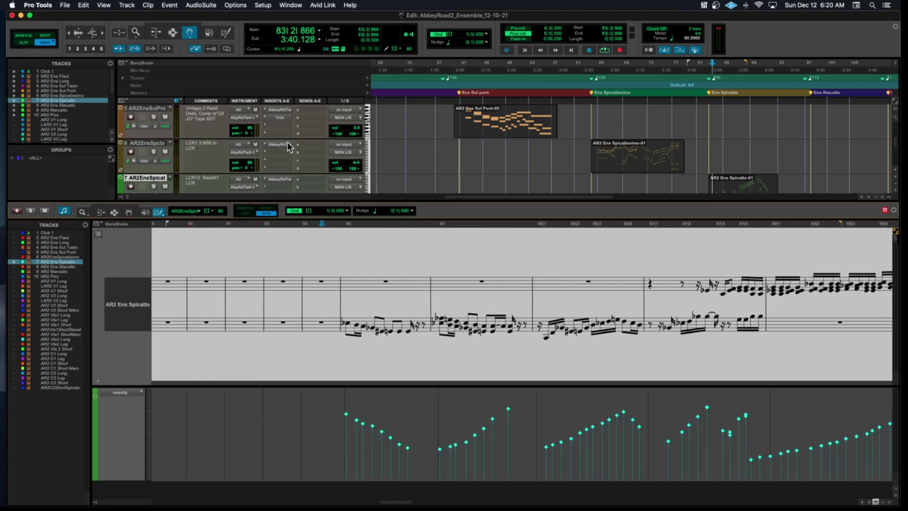
pyautogui.click(285, 179)
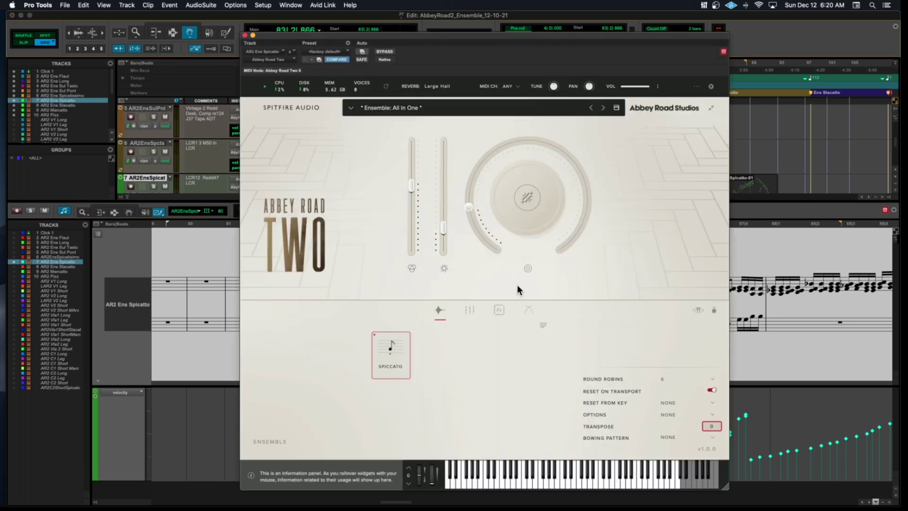
pyautogui.click(499, 310)
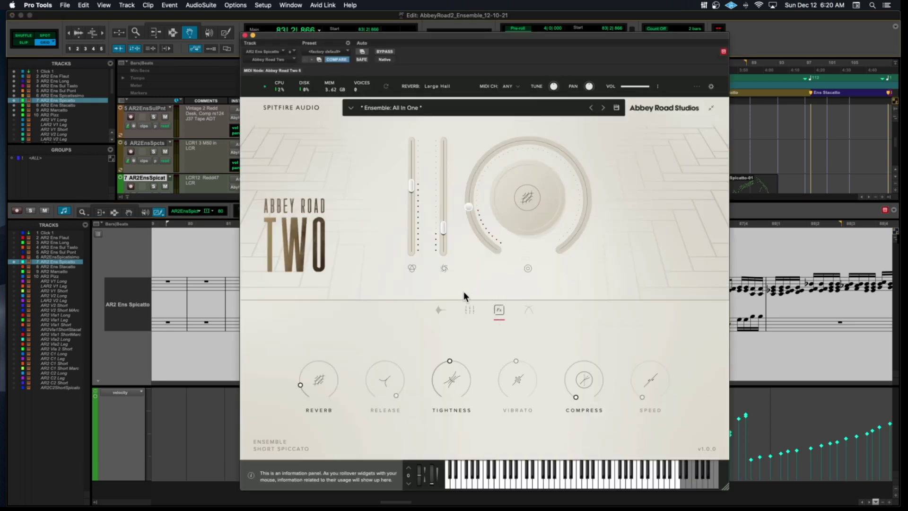
pyautogui.click(470, 310)
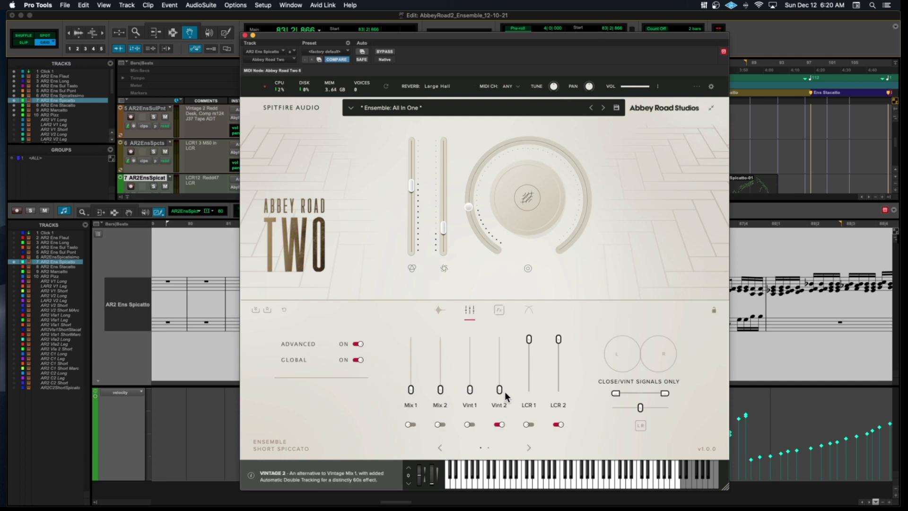
pyautogui.moveTo(500, 393); pyautogui.dragTo(498, 348)
pyautogui.moveTo(559, 339); pyautogui.dragTo(559, 390)
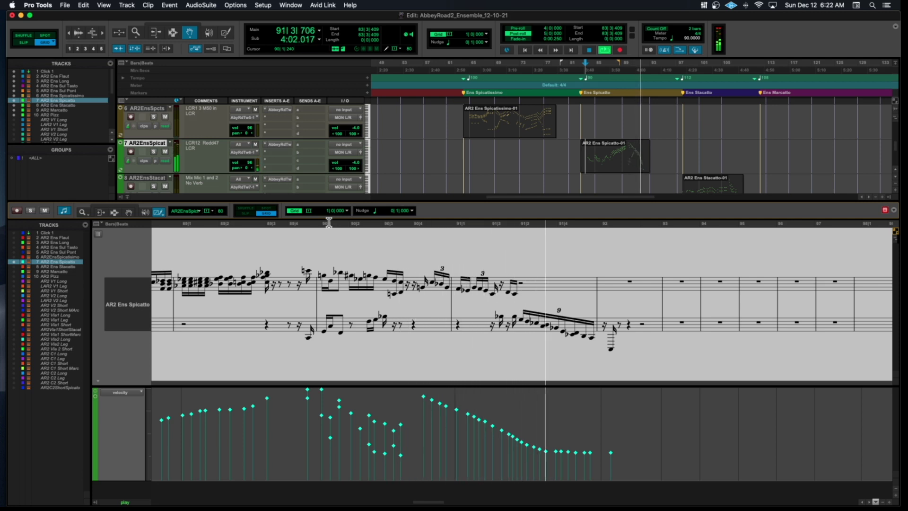
pyautogui.press('space')
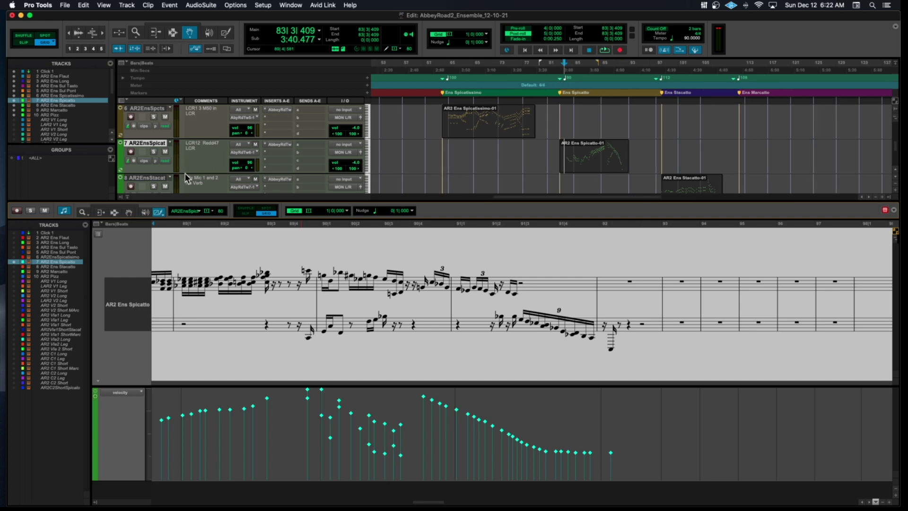
# Step: Examine the double bass range in the staccato instrument's multi-voice curves and audition the staccato clip
pyautogui.scroll(-1, 186, 173)
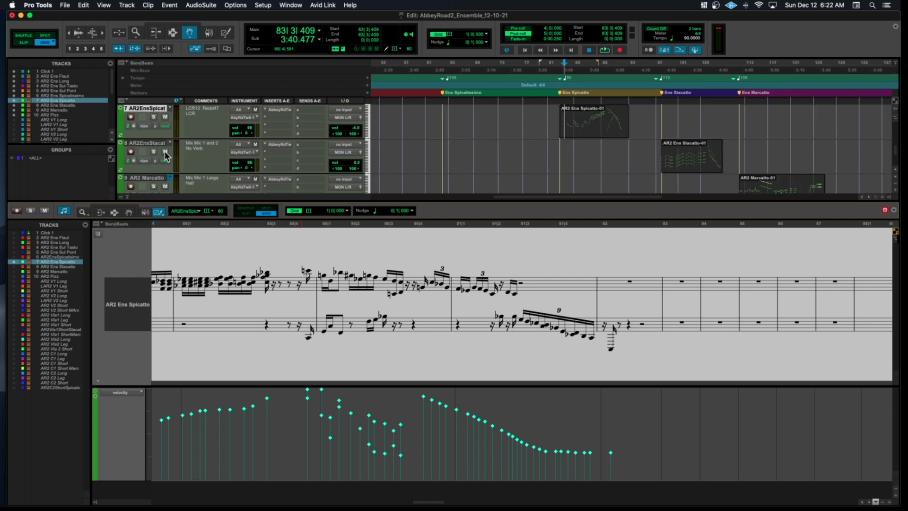
pyautogui.click(251, 152)
pyautogui.click(528, 310)
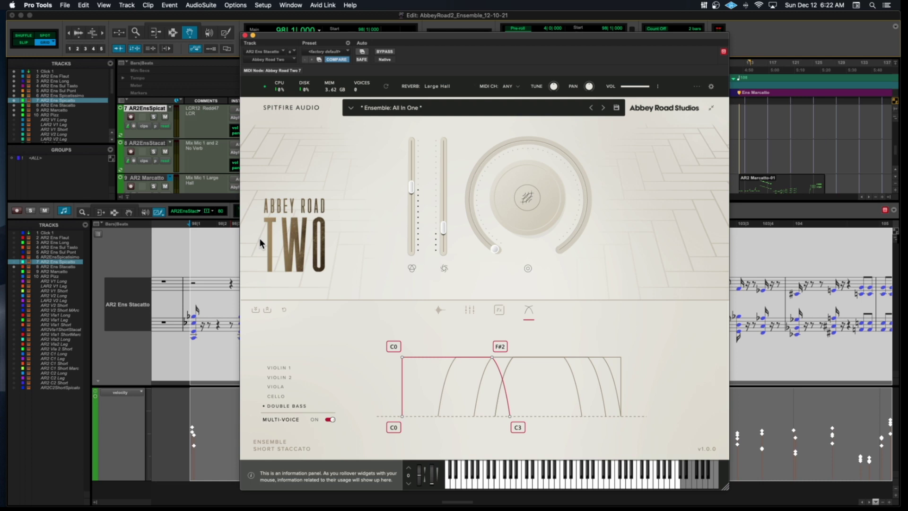
pyautogui.press('space')
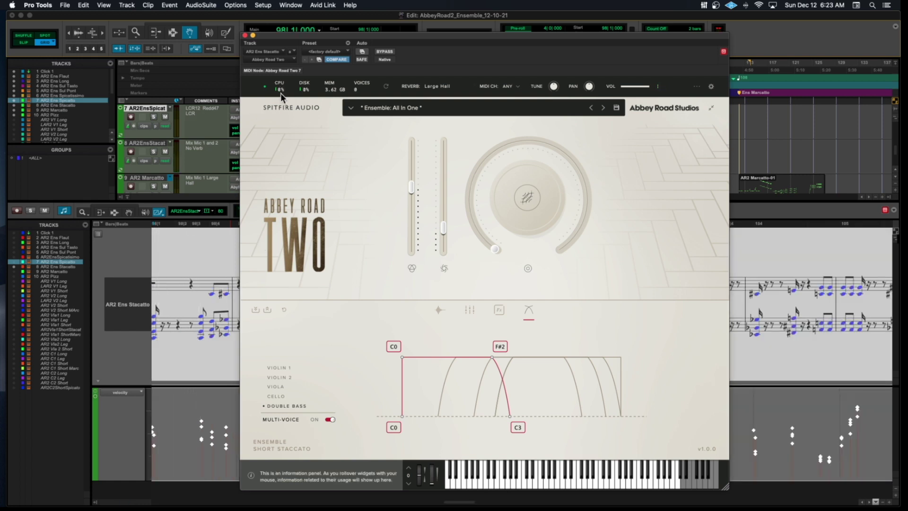
pyautogui.click(245, 35)
# Step: Lower the velocities of all notes in the staccato clip together and play it from bar 98
pyautogui.hscroll(-10, 343, 323)
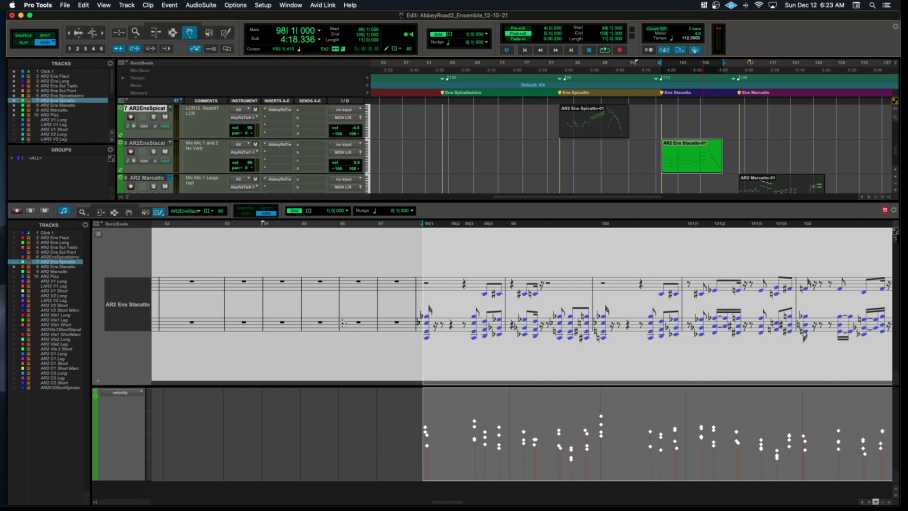
pyautogui.hscroll(1, 342, 323)
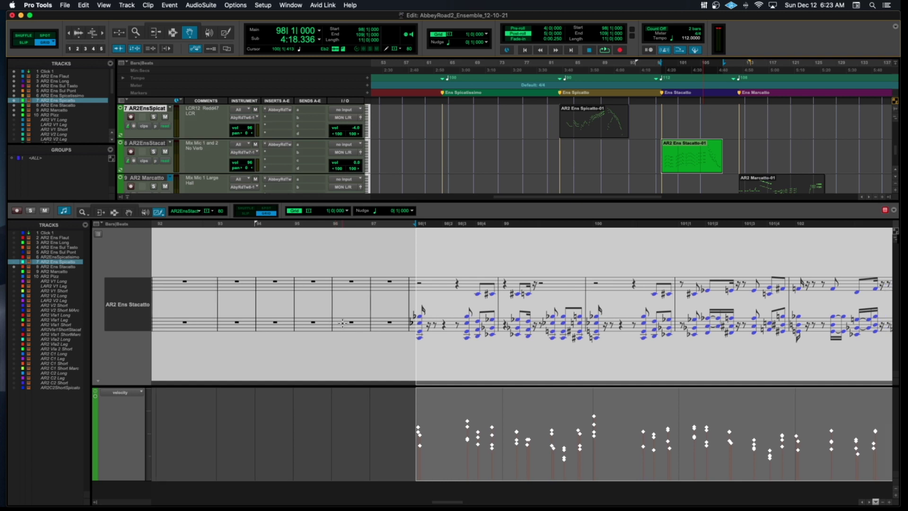
pyautogui.hscroll(1, 343, 323)
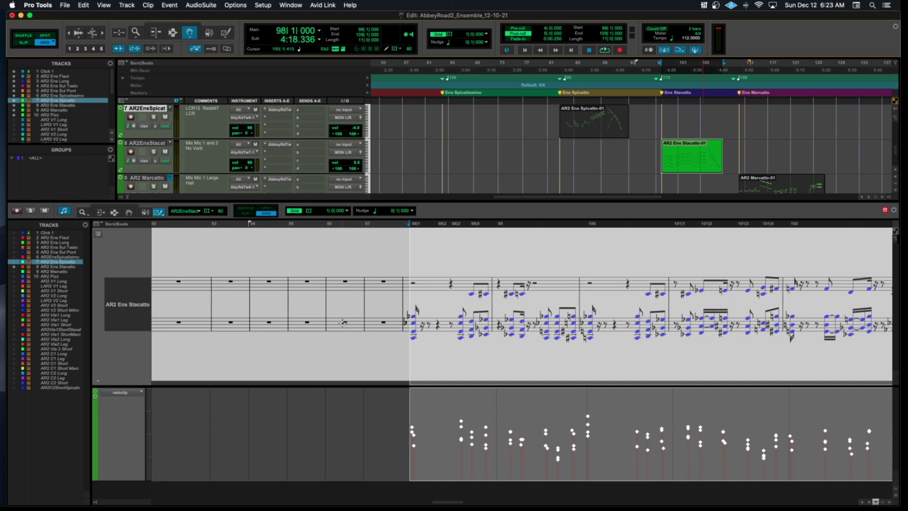
pyautogui.click(398, 227)
pyautogui.hscroll(1, 402, 228)
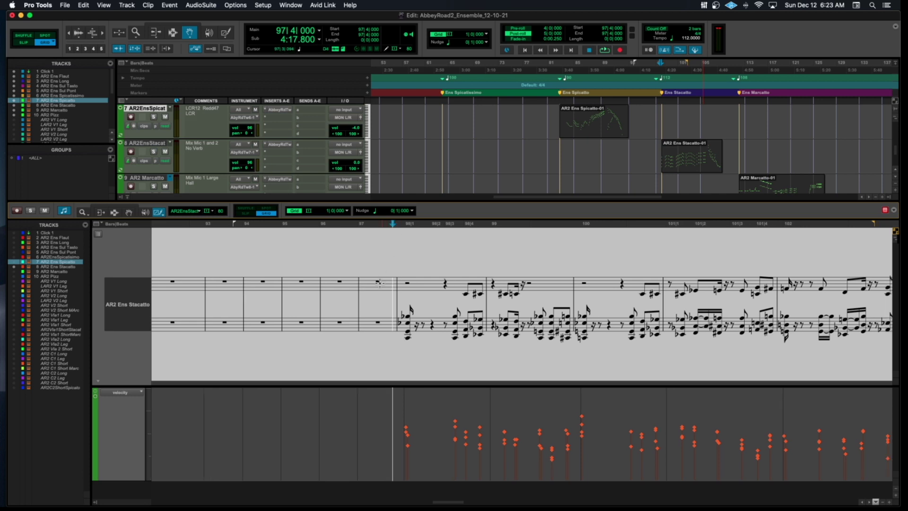
pyautogui.hscroll(3, 380, 283)
pyautogui.press('super+a')
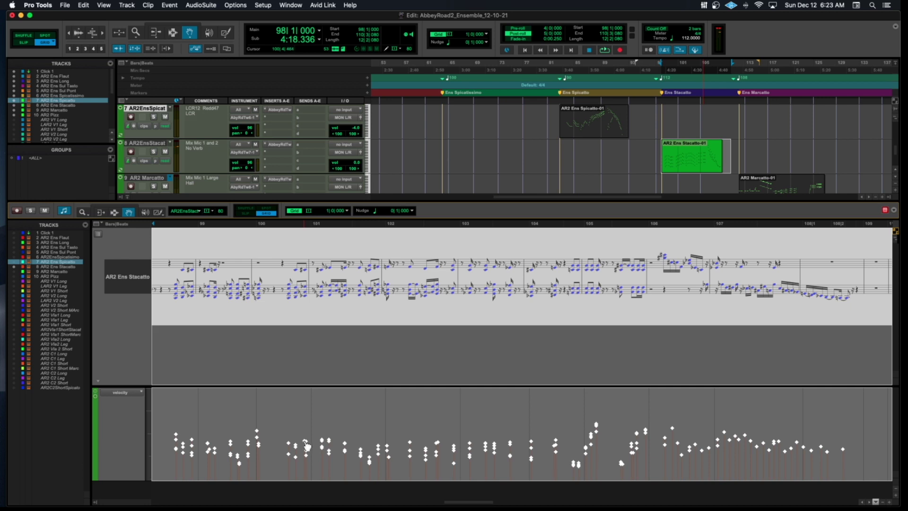
pyautogui.moveTo(309, 447); pyautogui.dragTo(308, 467)
pyautogui.press('super+bracketright')
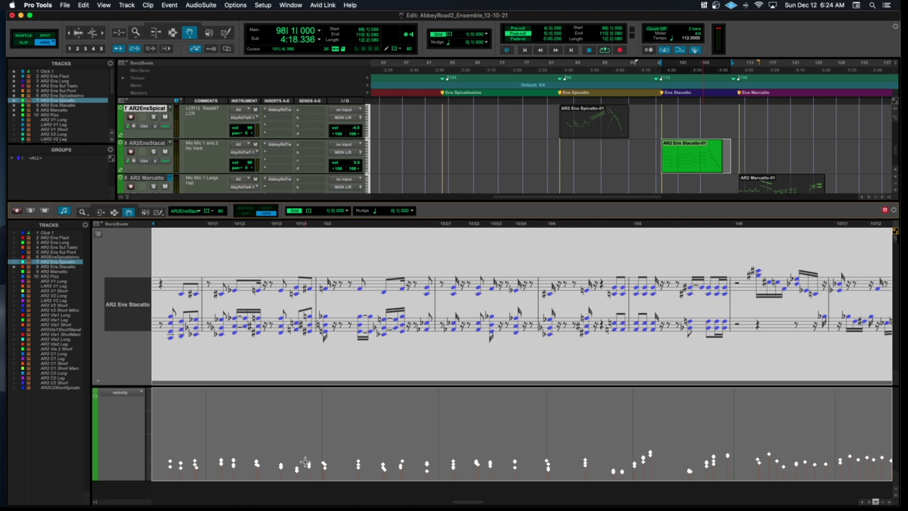
pyautogui.press('space')
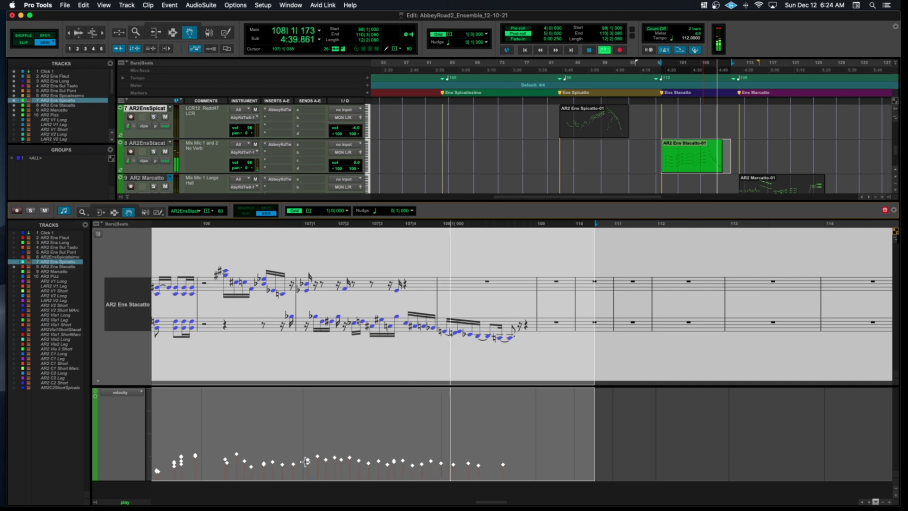
pyautogui.press('space')
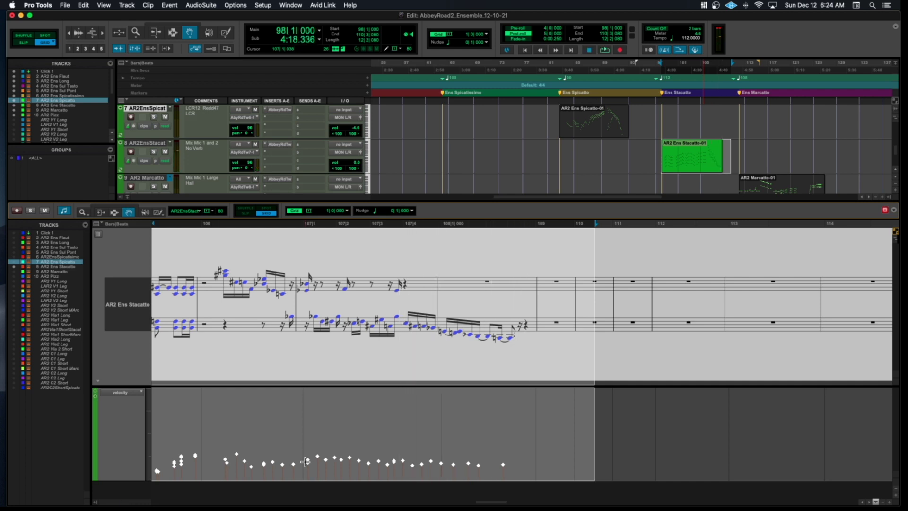
# Step: Try a closer voicing by shifting the two lowest notes of bar 98's first chord up among its upper notes
pyautogui.hscroll(-10, 305, 461)
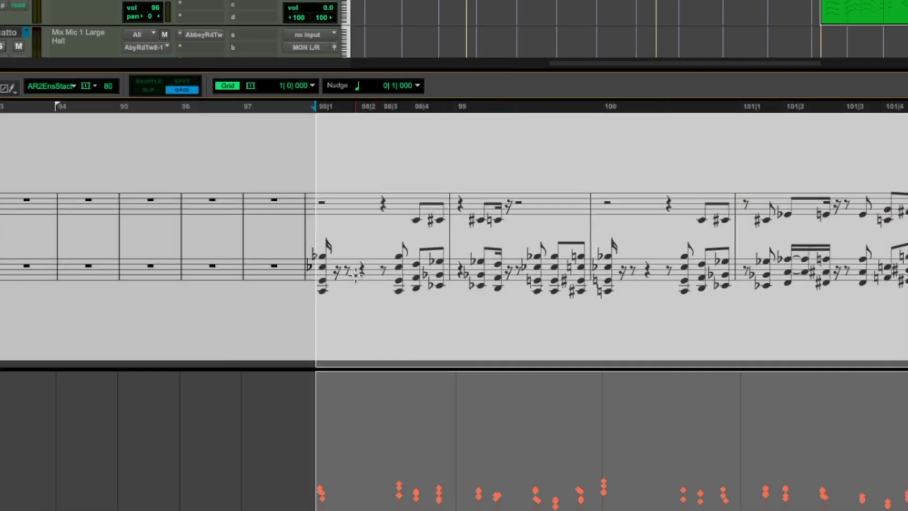
pyautogui.click(324, 290)
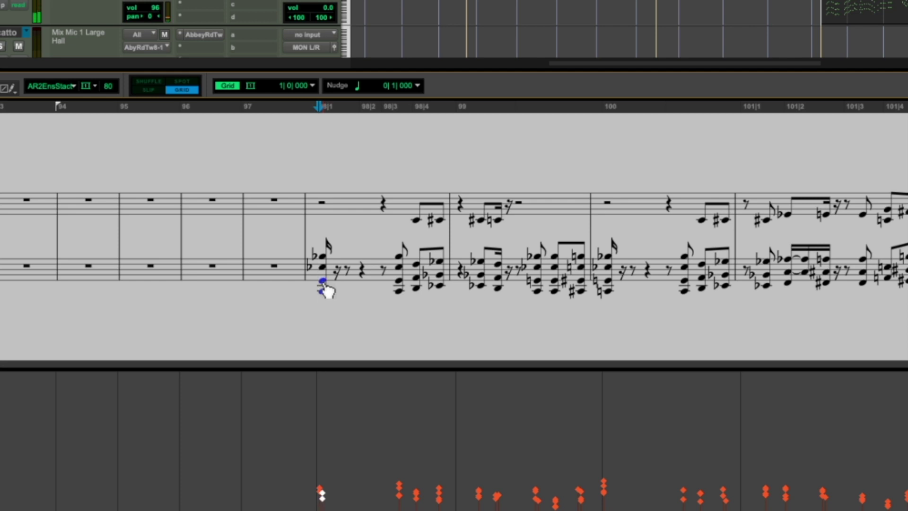
pyautogui.moveTo(327, 290); pyautogui.dragTo(323, 270)
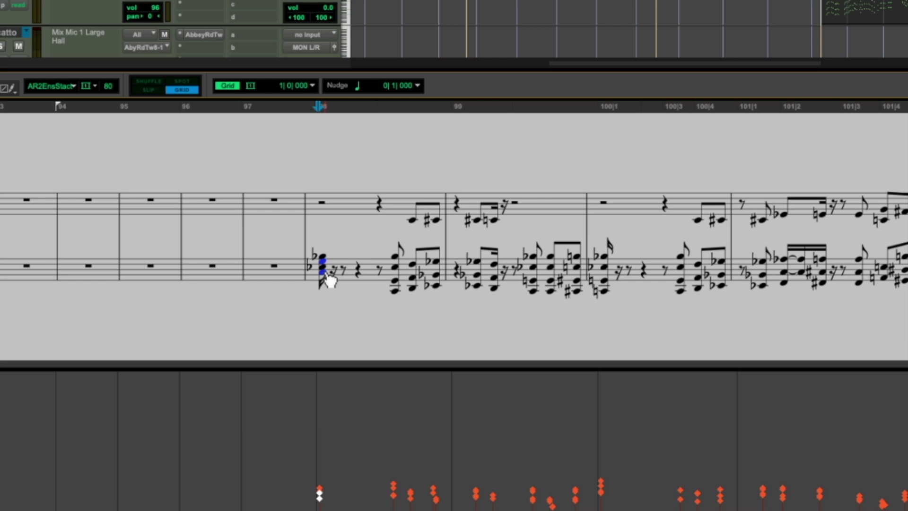
pyautogui.moveTo(330, 281); pyautogui.dragTo(347, 292)
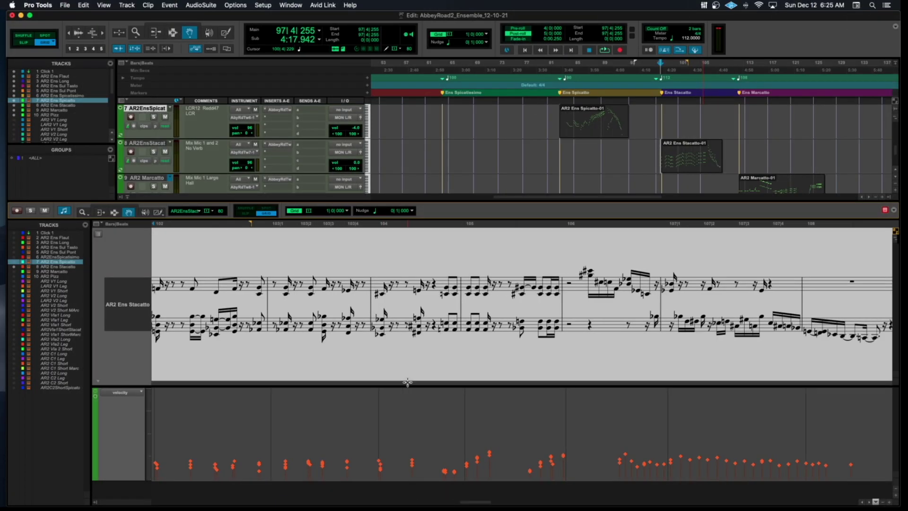
# Step: Draw two rising staccato velocity lines, across the start of bar 105 and at its end, and a falling line from bar 106 into 108
pyautogui.hscroll(3, 179, 232)
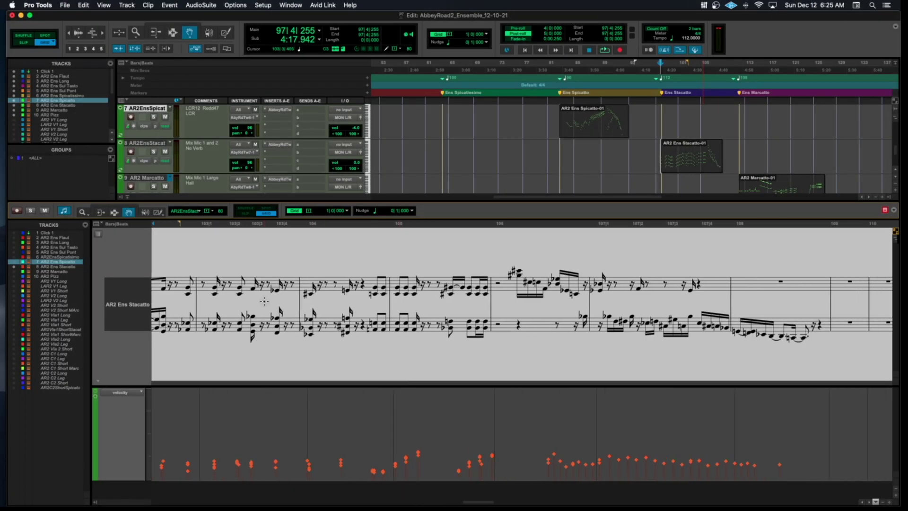
pyautogui.click(159, 212)
pyautogui.moveTo(373, 459); pyautogui.dragTo(423, 387)
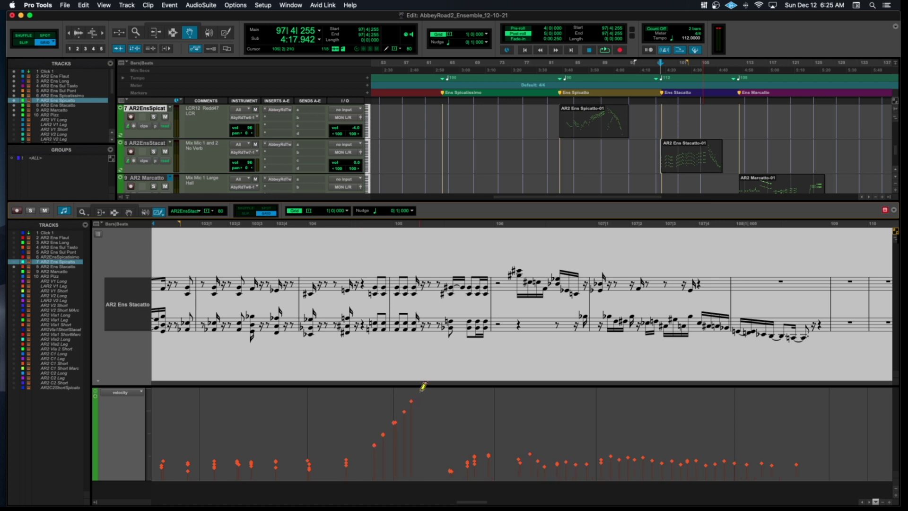
pyautogui.moveTo(487, 407); pyautogui.dragTo(499, 387)
pyautogui.moveTo(565, 403); pyautogui.dragTo(807, 471)
# Step: Play the staccato passage from just before bar 104 into bar 108
pyautogui.click(304, 224)
pyautogui.press('space')
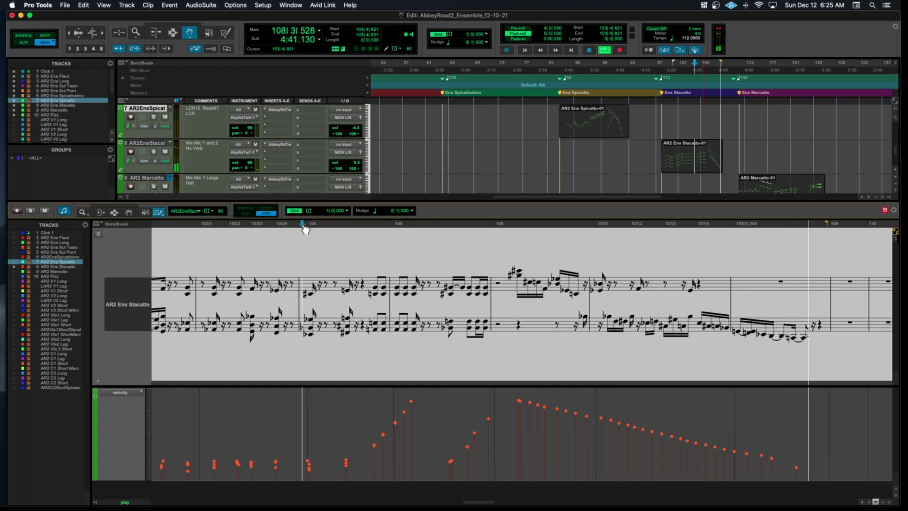
pyautogui.press('space')
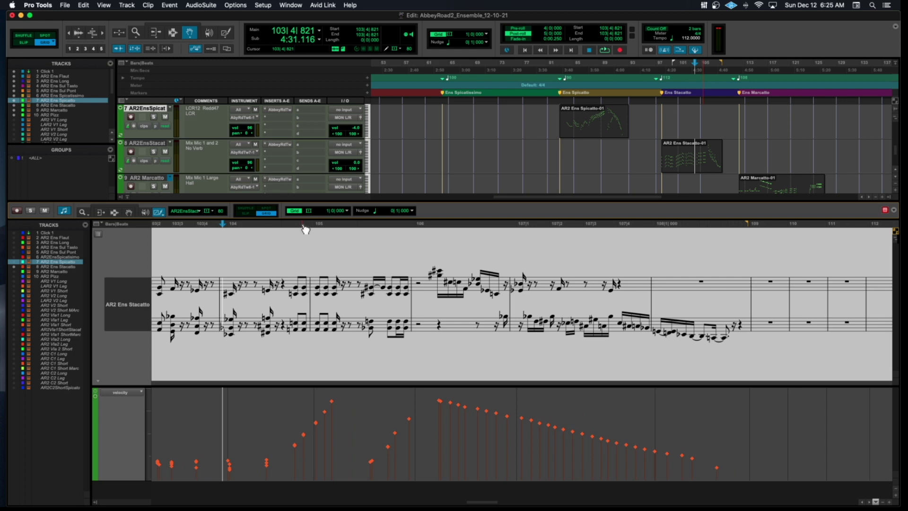
# Step: Inspect the microphone mix and large dial of the Abbey Road Two instrument on the AR2 Marcatto track
pyautogui.press('super+bracketleft')
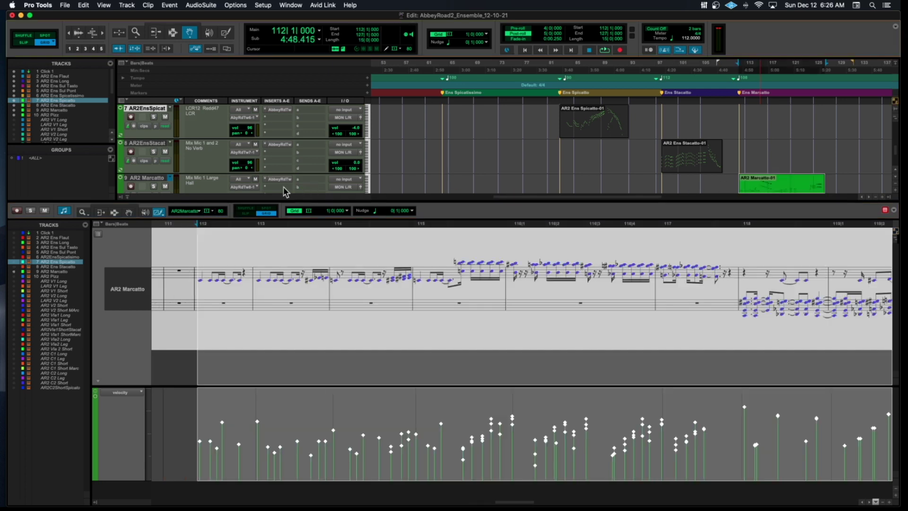
pyautogui.click(279, 183)
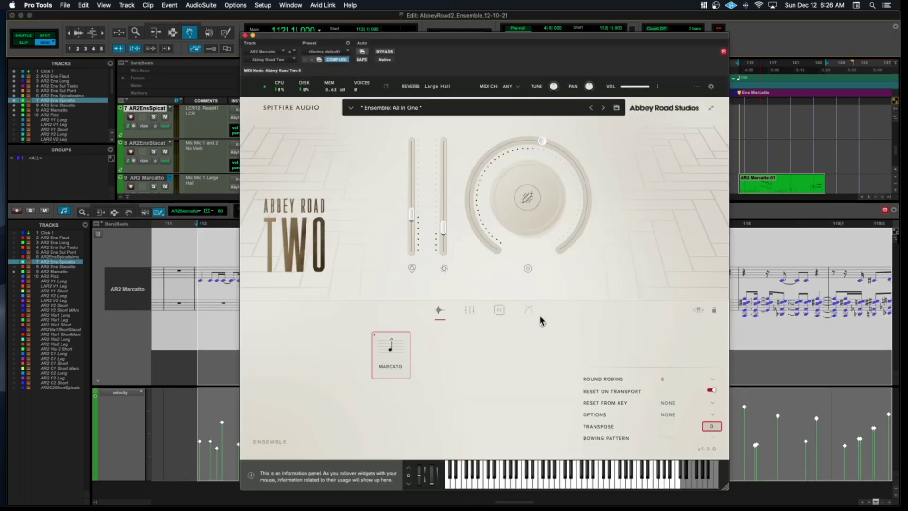
pyautogui.click(470, 310)
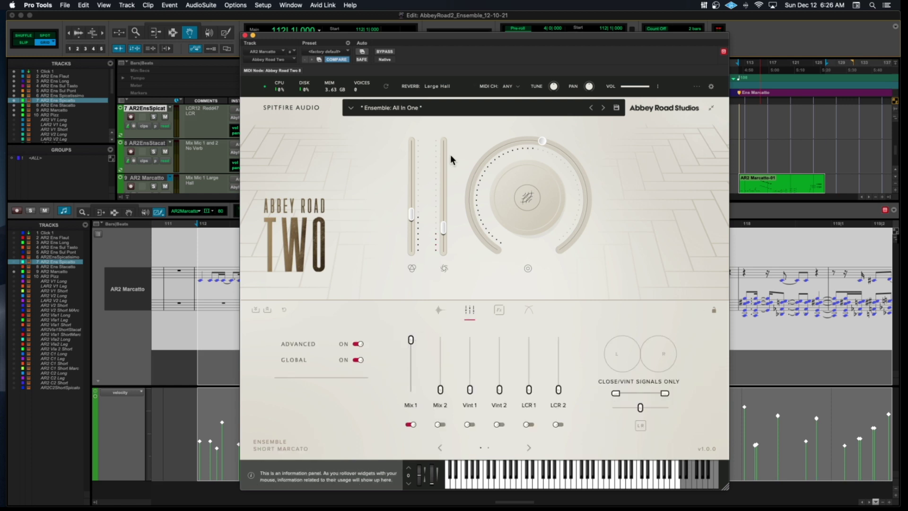
pyautogui.moveTo(546, 146)
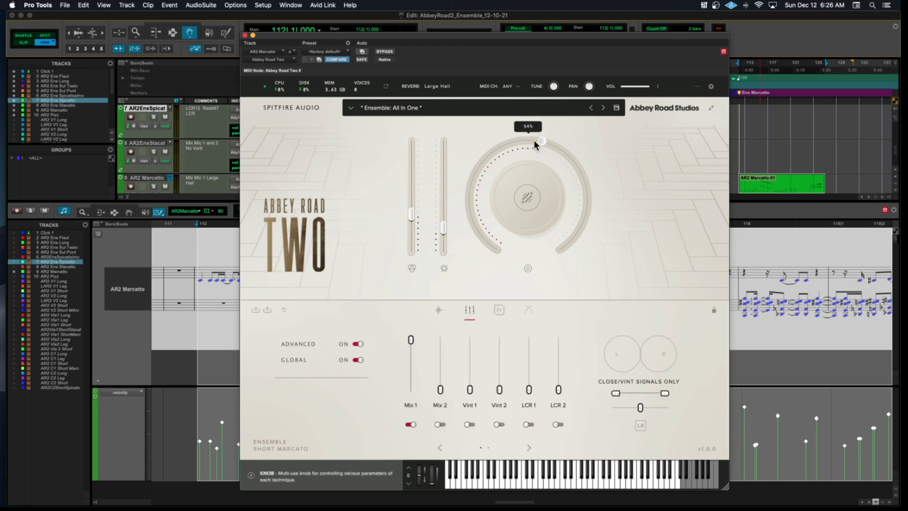
pyautogui.moveTo(540, 140); pyautogui.dragTo(529, 140)
pyautogui.click(245, 36)
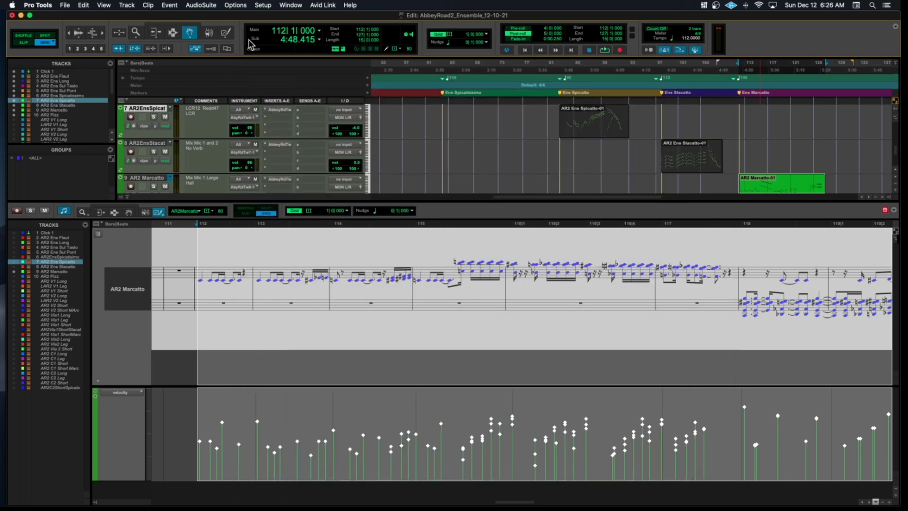
# Step: Play the marcato clip from bar 112 into bar 122
pyautogui.press('space')
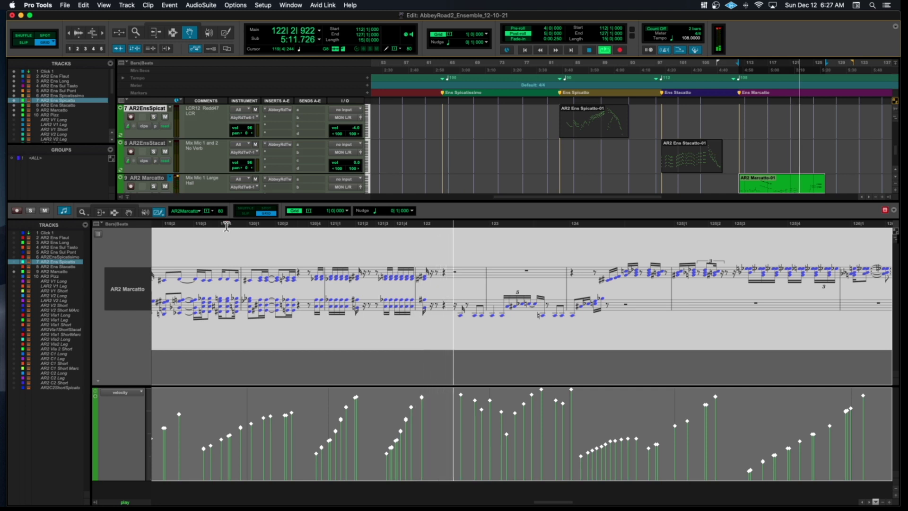
pyautogui.press('space')
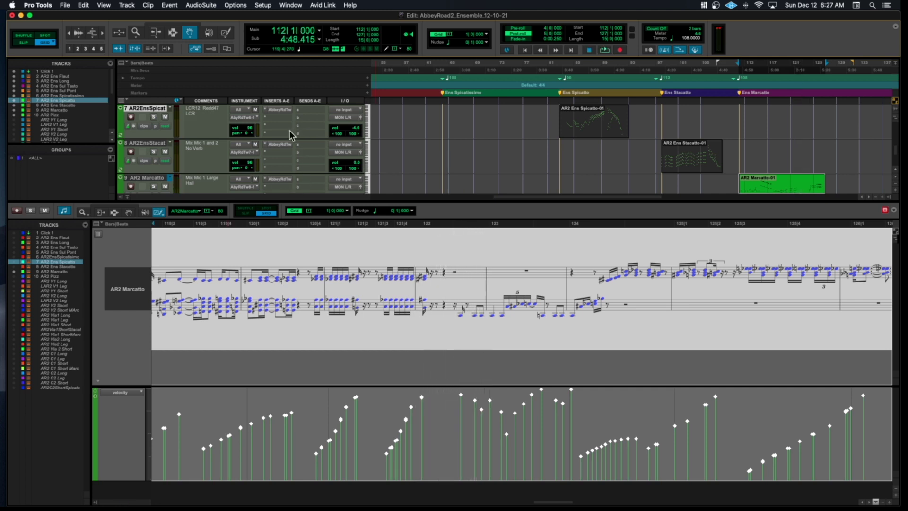
# Step: Turn the marcato instrument's large dial to 18% and play the clip again from bar 112
pyautogui.click(280, 179)
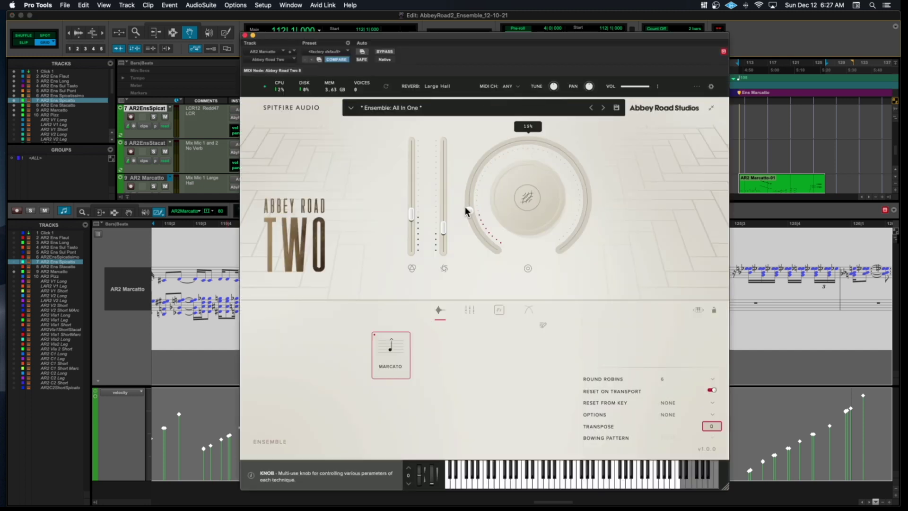
pyautogui.click(245, 35)
pyautogui.press('space')
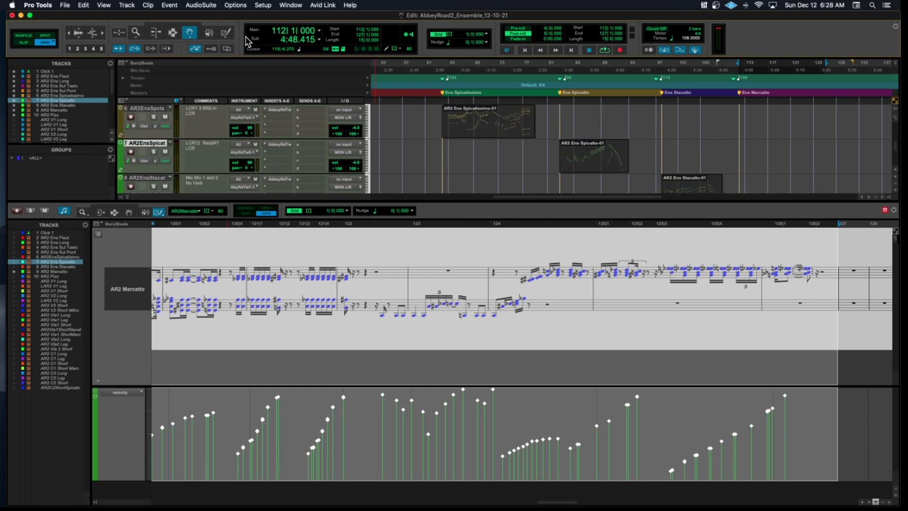
# Step: Return to the beginning of the marcato clip and play its opening phrases from just before bar 112 into bar 114
pyautogui.hscroll(-10, 393, 287)
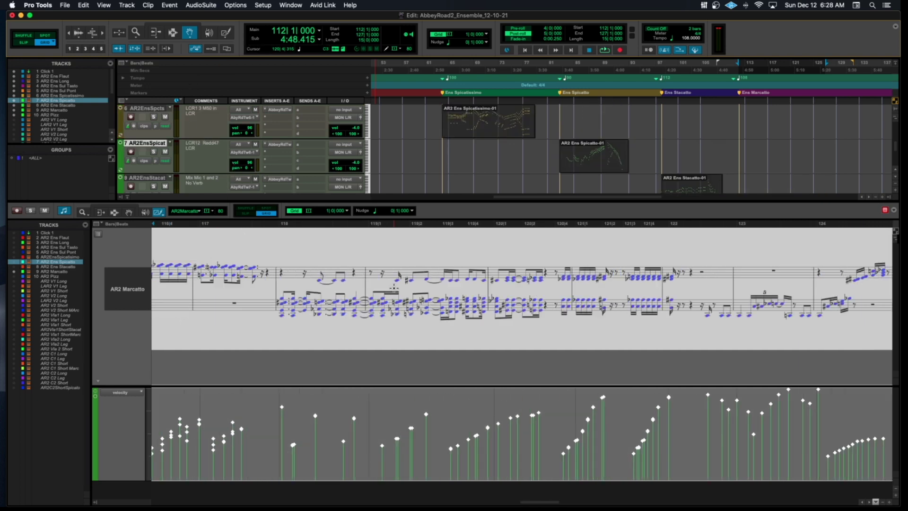
pyautogui.hscroll(-6, 394, 287)
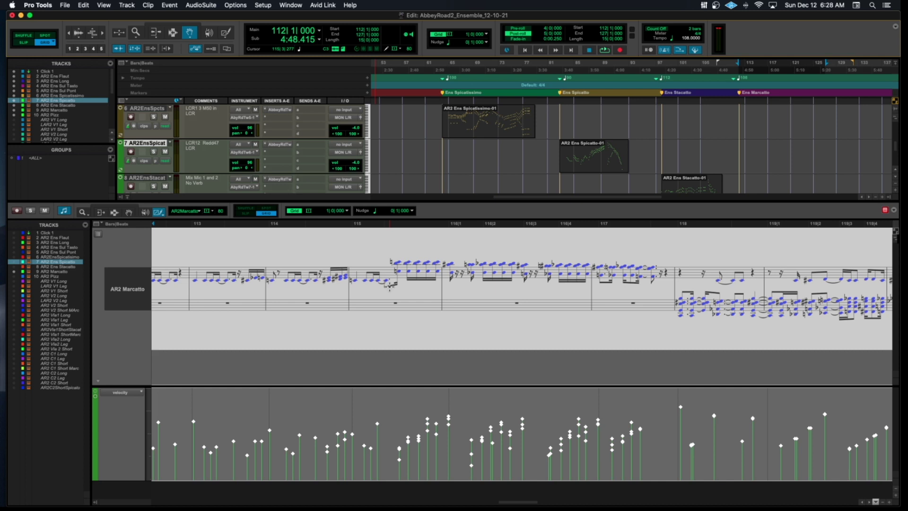
pyautogui.hscroll(-8, 354, 284)
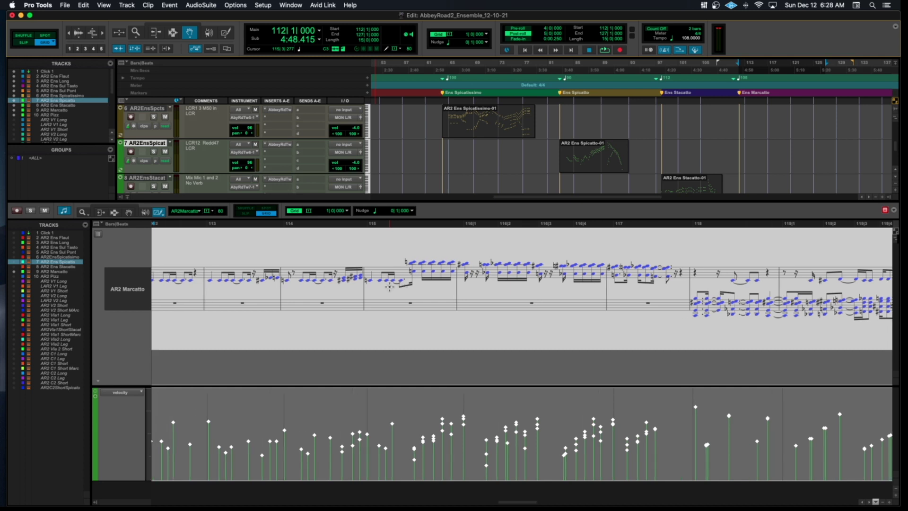
pyautogui.click(341, 222)
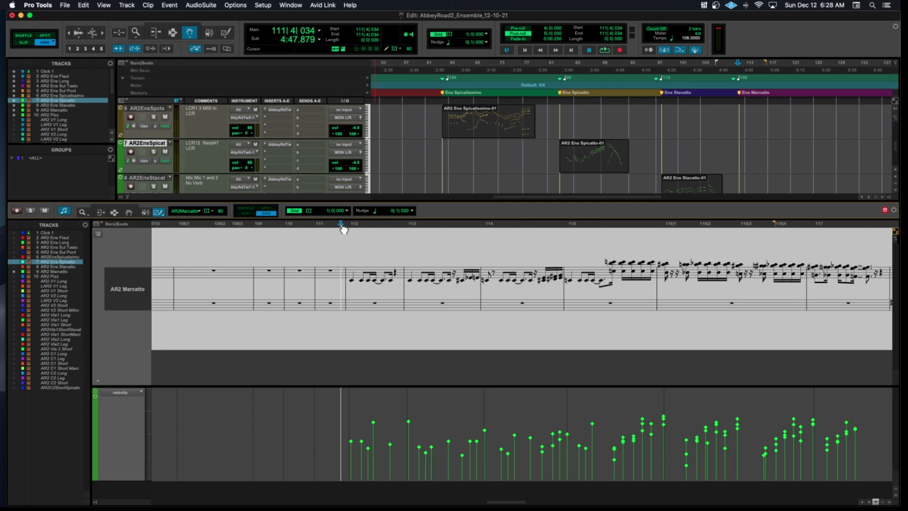
pyautogui.press('space')
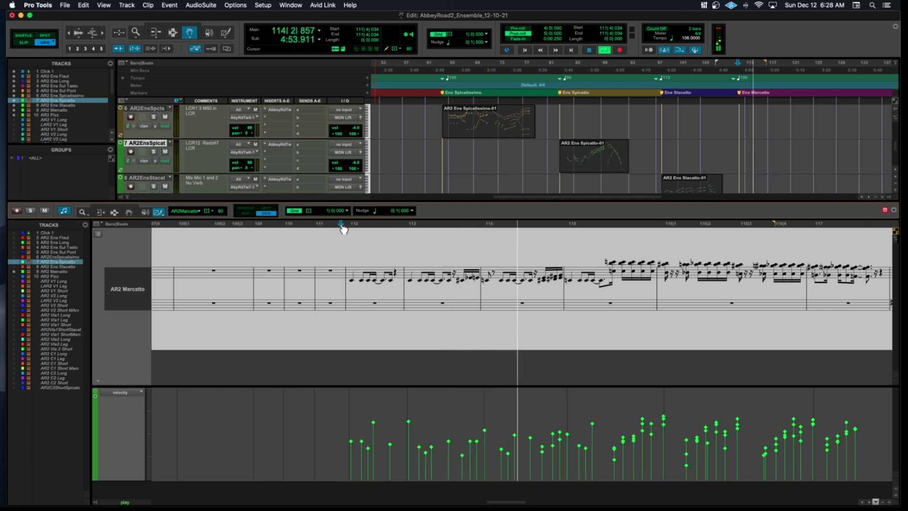
pyautogui.press('space')
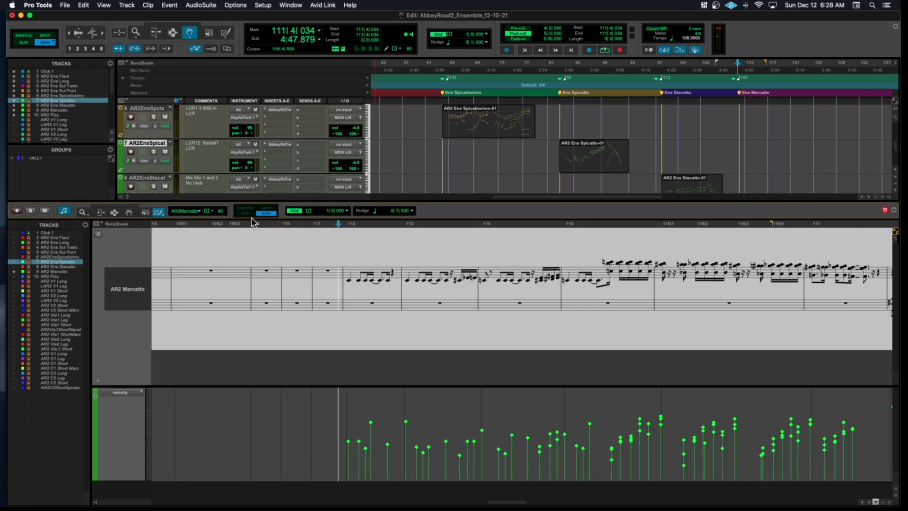
# Step: Delete selected sections of the duplicated spiccato, staccato and marcato clips up to bar 125, dividing the phrases among the three tracks
pyautogui.click(126, 199)
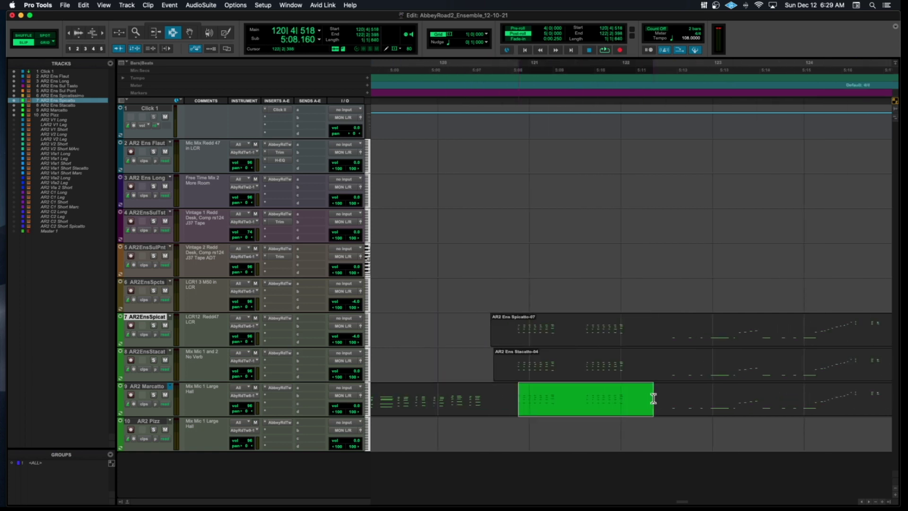
pyautogui.moveTo(455, 364); pyautogui.dragTo(520, 364)
pyautogui.press('Delete')
pyautogui.moveTo(508, 331); pyautogui.dragTo(543, 331)
pyautogui.press('Delete')
pyautogui.moveTo(543, 364); pyautogui.dragTo(587, 364)
pyautogui.press('Delete')
pyautogui.moveTo(546, 400); pyautogui.dragTo(573, 400)
pyautogui.press('Delete')
pyautogui.moveTo(591, 331); pyautogui.dragTo(627, 364)
pyautogui.press('Delete')
pyautogui.moveTo(627, 331); pyautogui.dragTo(667, 331)
pyautogui.press('Delete')
pyautogui.moveTo(629, 400); pyautogui.dragTo(668, 400)
pyautogui.press('Delete')
pyautogui.press('Delete')
pyautogui.moveTo(667, 364); pyautogui.dragTo(803, 400)
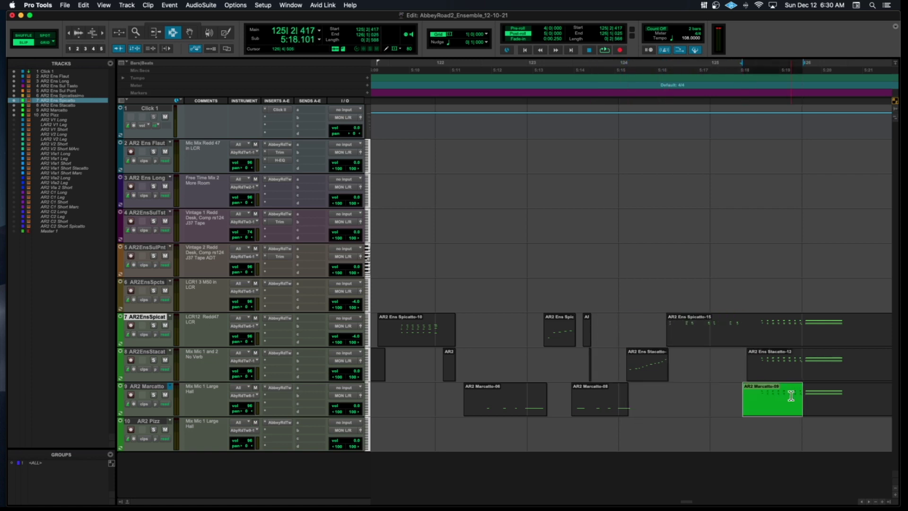
pyautogui.press('Delete')
# Step: Place the cursor at 111|4|500 and check the Abbey Road Two instruments on the spiccato and marcato tracks
pyautogui.hscroll(-10, 568, 331)
pyautogui.click(460, 344)
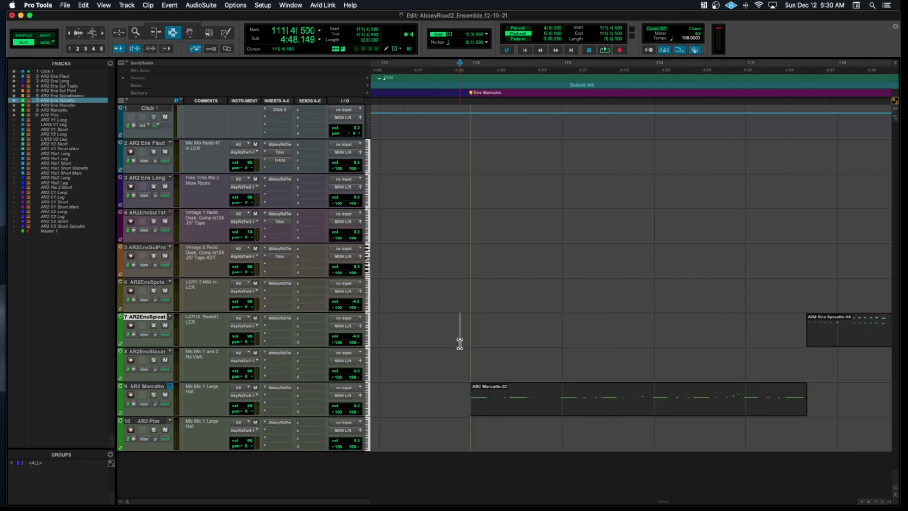
pyautogui.press('super+bracketleft')
pyautogui.press('super+bracketleft')
pyautogui.click(278, 318)
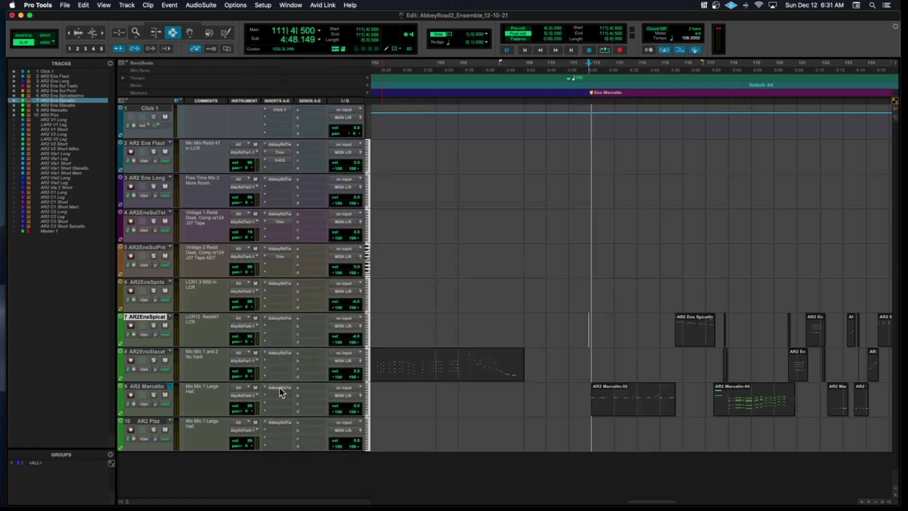
pyautogui.click(279, 386)
pyautogui.click(245, 35)
# Step: Play the combined spiccato, staccato and marcato arrangement from just before bar 112
pyautogui.press('space')
pyautogui.press('space')
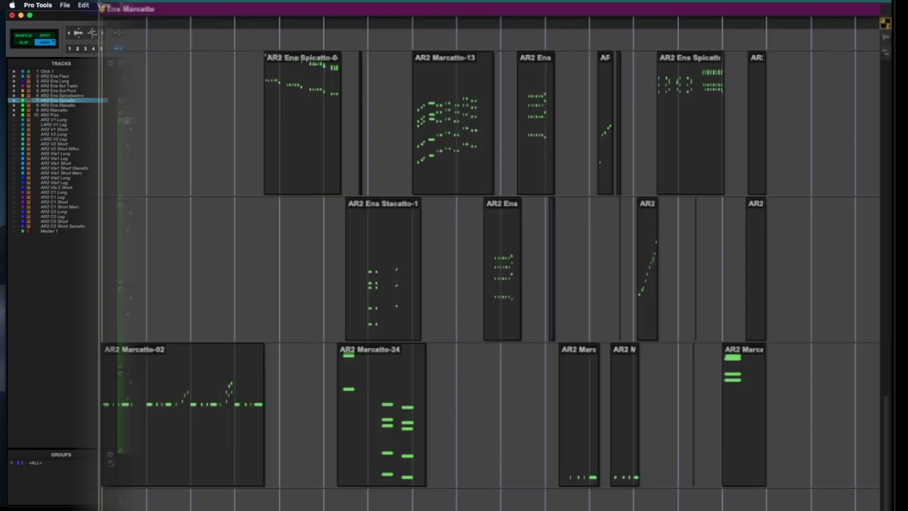
pyautogui.press('space')
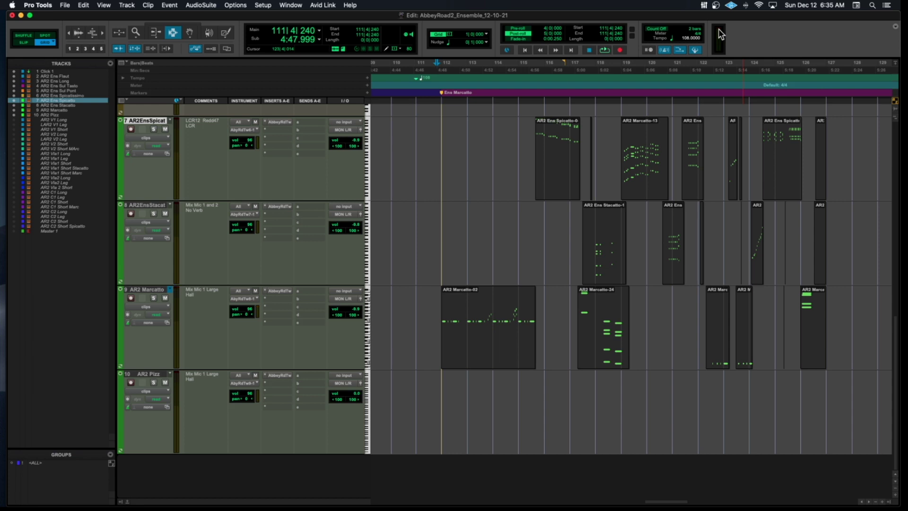
# Step: Review how the phrases are divided among the three tracks, highlighting the staccato clip and the spiccato notes around bar 124
pyautogui.press('super+bracketright')
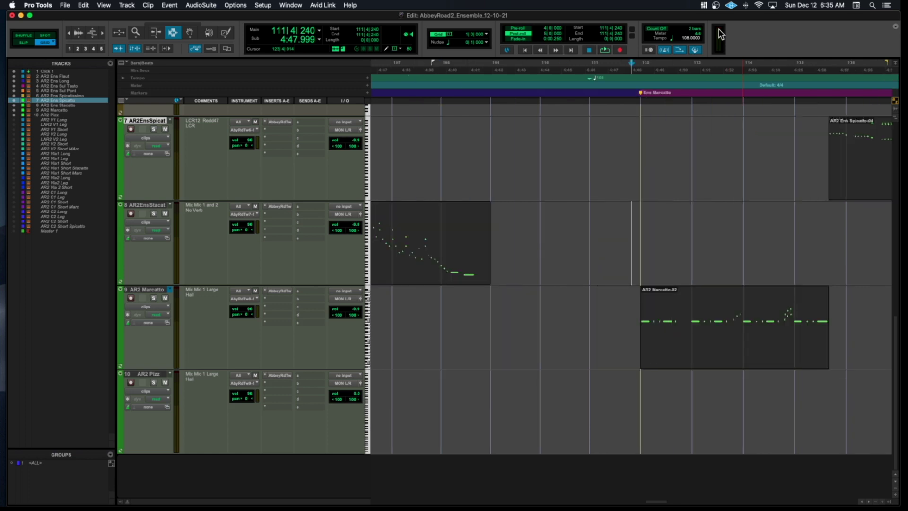
pyautogui.hscroll(15, 643, 132)
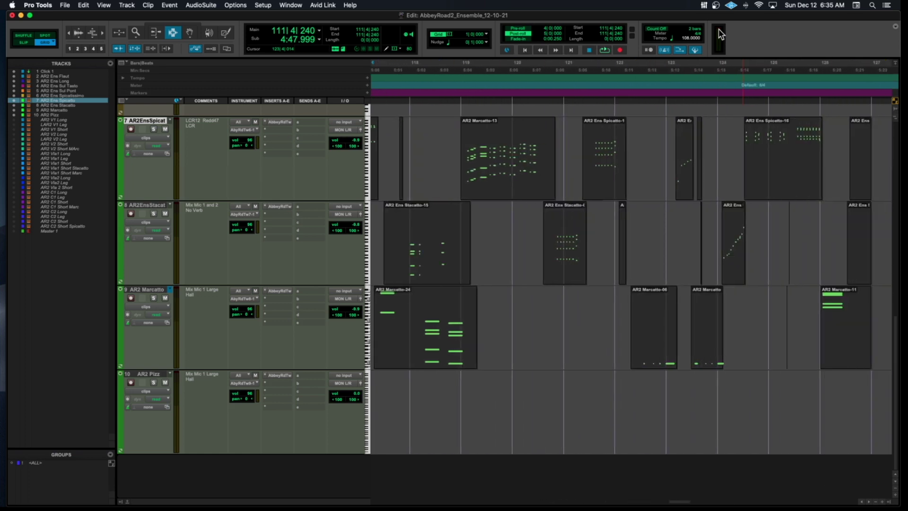
pyautogui.doubleClick(629, 228)
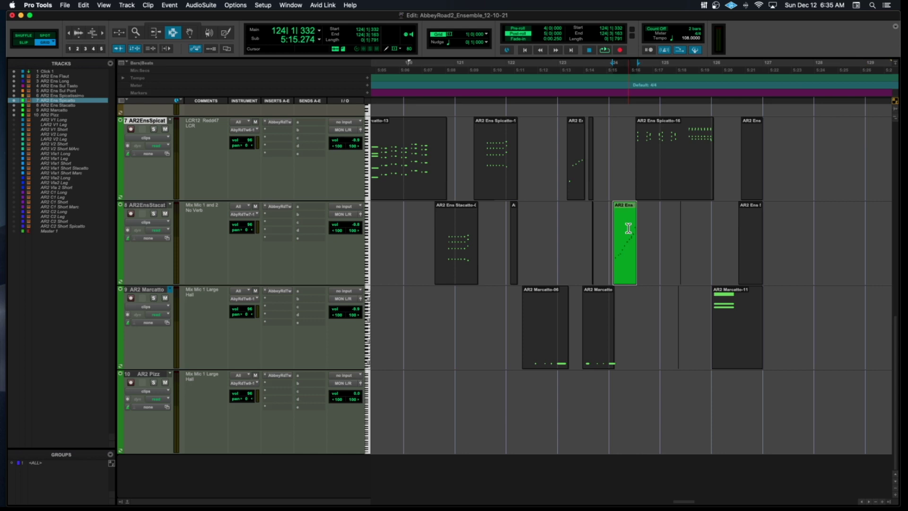
pyautogui.click(678, 135)
pyautogui.moveTo(676, 143); pyautogui.dragTo(630, 149)
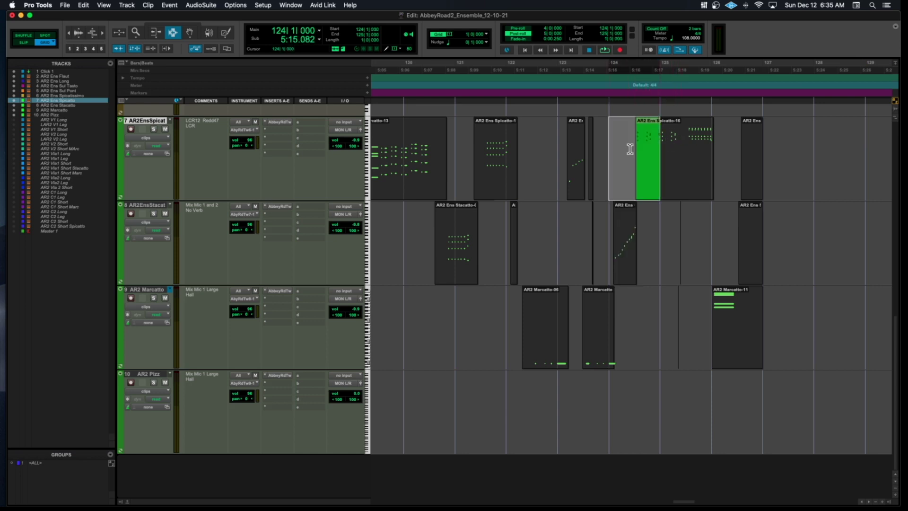
pyautogui.click(675, 142)
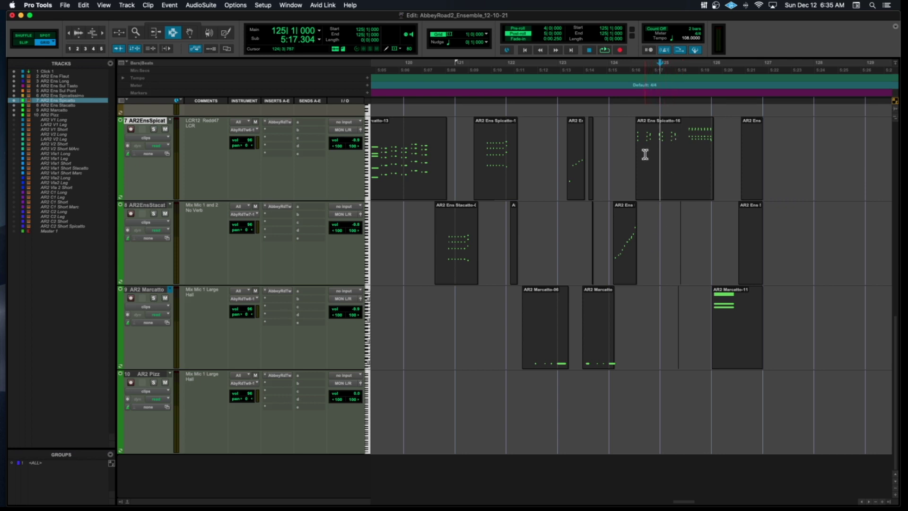
pyautogui.hscroll(-10, 524, 179)
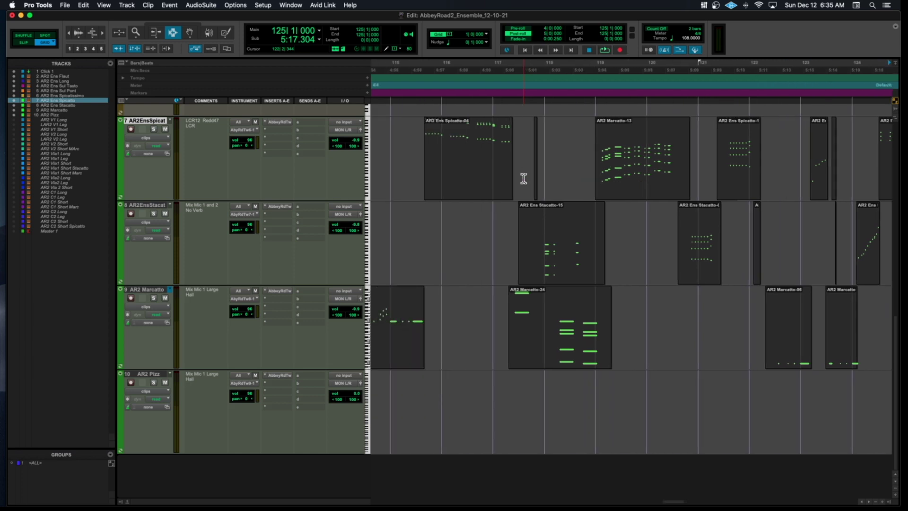
# Step: Go to the Ens Pizz section at bar 144 and show the AR2 Pizz instrument's dial setting and microphone mix
pyautogui.press('super+bracketleft')
pyautogui.hscroll(15, 523, 178)
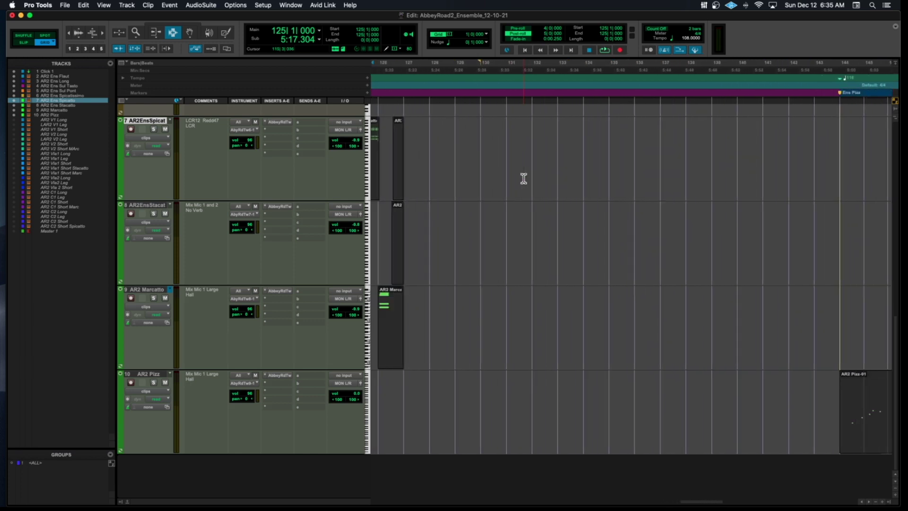
pyautogui.hscroll(3, 524, 179)
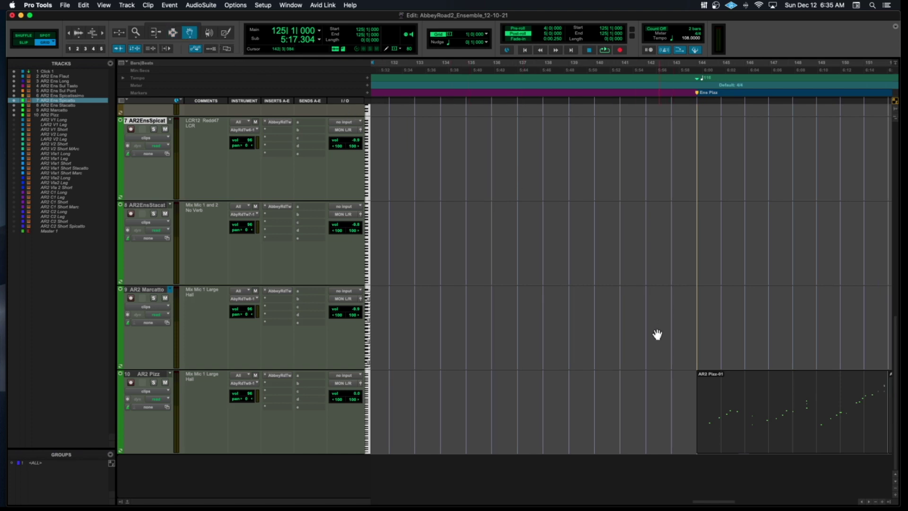
pyautogui.click(279, 376)
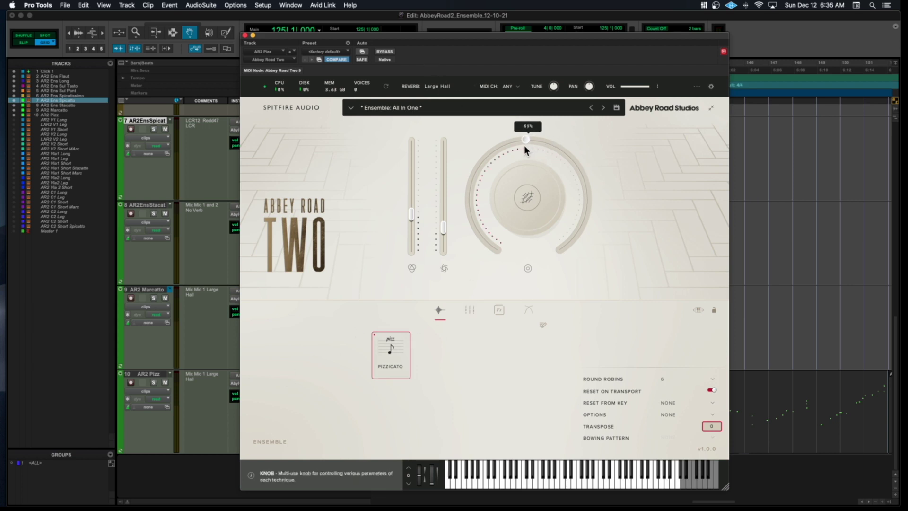
pyautogui.click(470, 310)
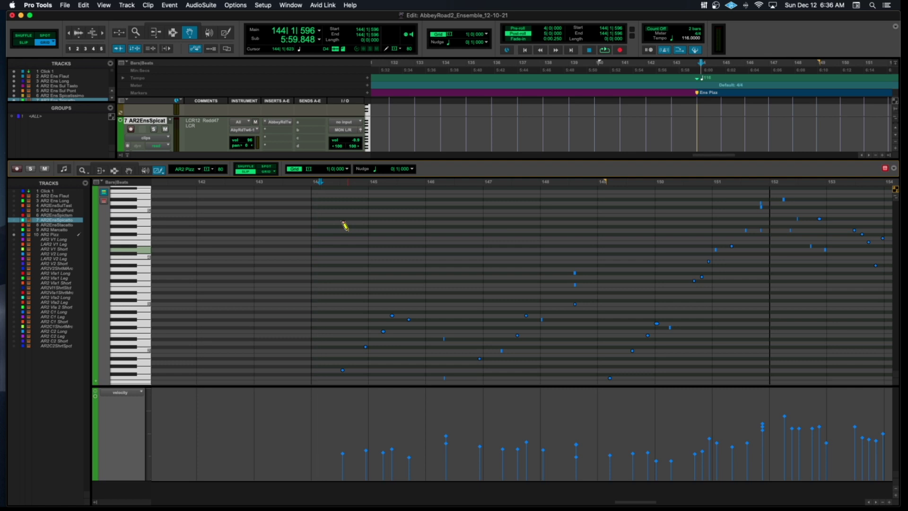
# Step: Play the pizzicato clip from bar 144 into bar 160 and return to its opening notes and velocities
pyautogui.press('space')
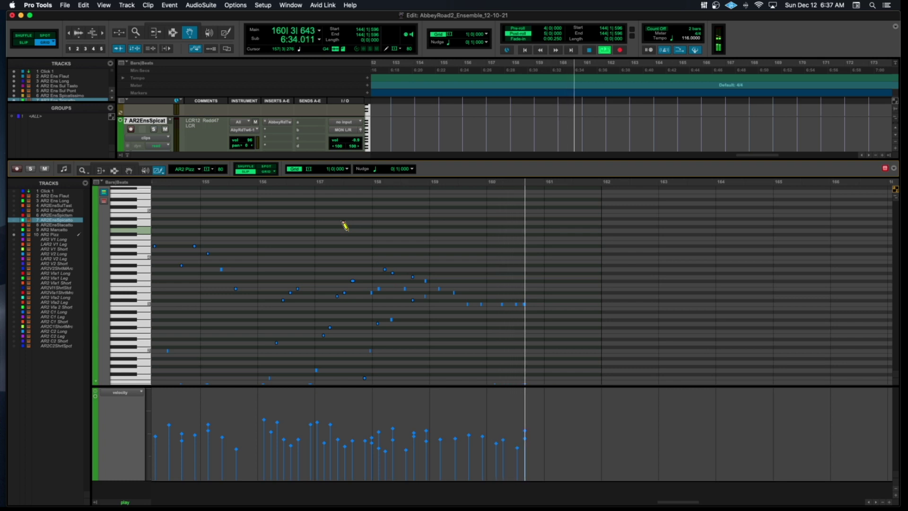
pyautogui.press('space')
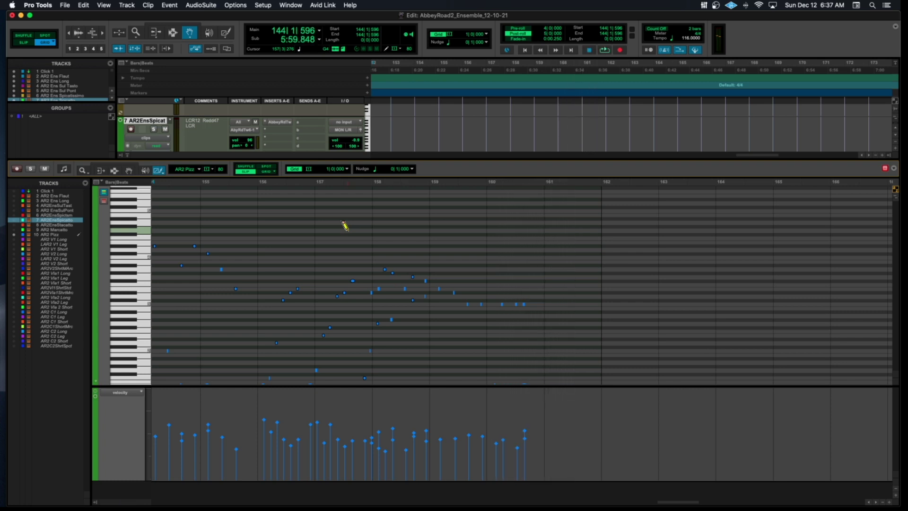
pyautogui.hscroll(-10, 345, 226)
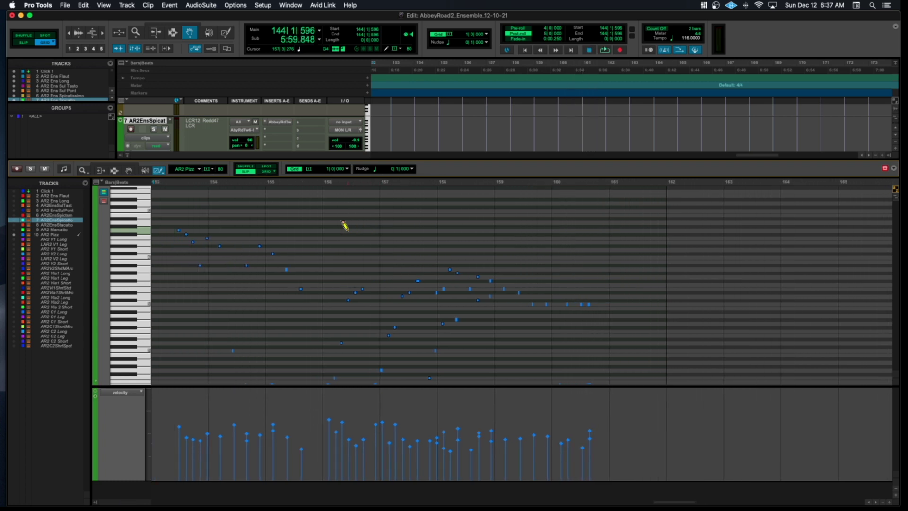
pyautogui.hscroll(-6, 346, 226)
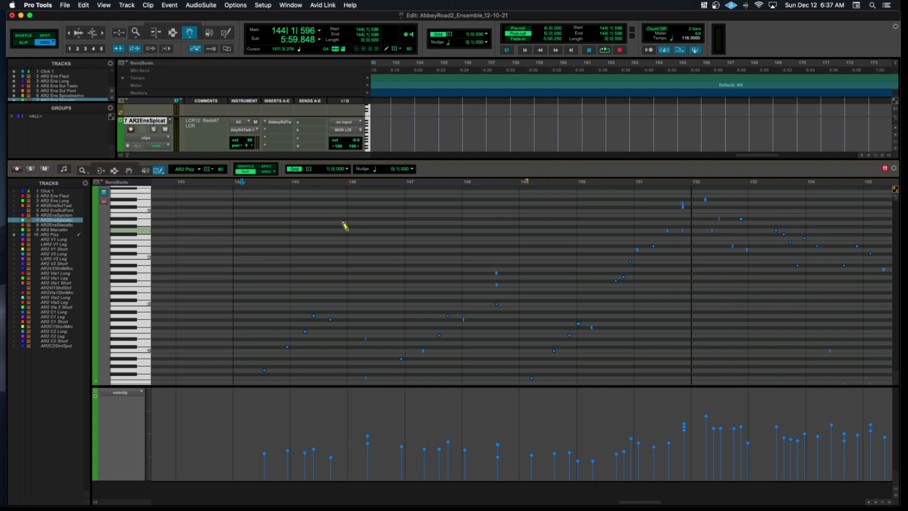
# Step: Select all the pizzicato notes from bar 144 to about bar 161, lower their velocities strongly together and play the phrase
pyautogui.press('super+bracketleft')
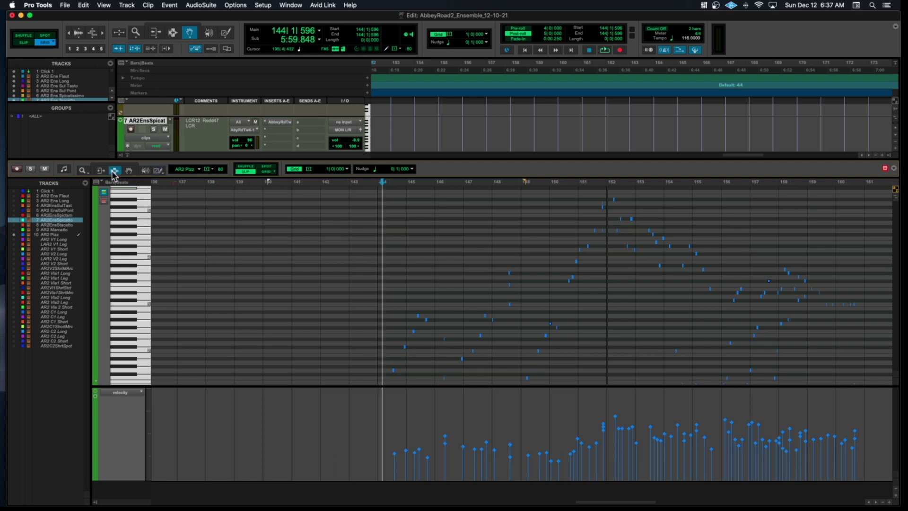
pyautogui.moveTo(385, 266); pyautogui.dragTo(867, 258)
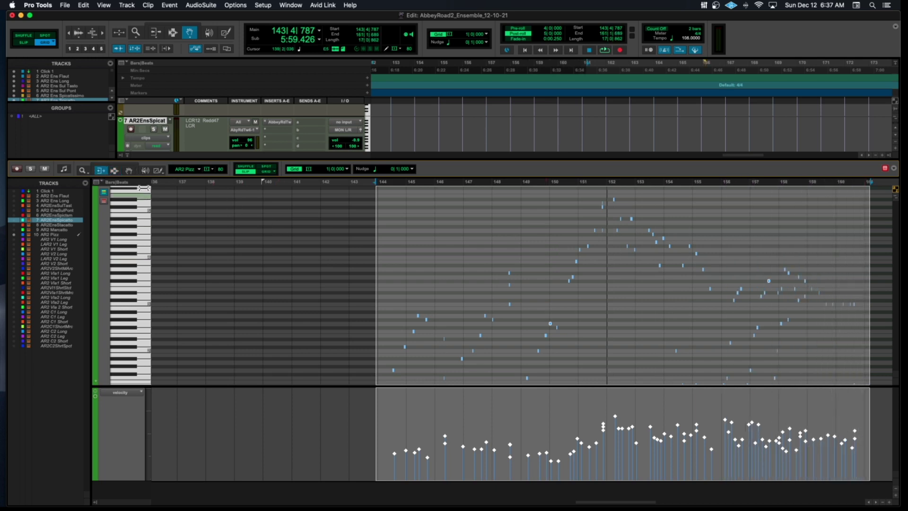
pyautogui.moveTo(605, 401); pyautogui.dragTo(605, 456)
pyautogui.press('space')
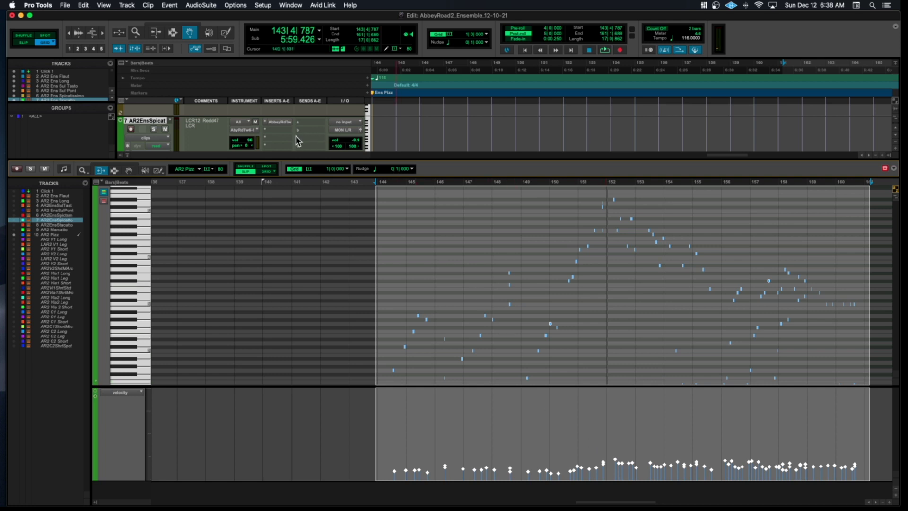
# Step: Go to the AR2 Pizz track and inspect Mix 1 and Mix 2 in its instrument's microphone mixer, leaving the instrument window closed
pyautogui.scroll(-3, 297, 140)
pyautogui.scroll(-4, 297, 141)
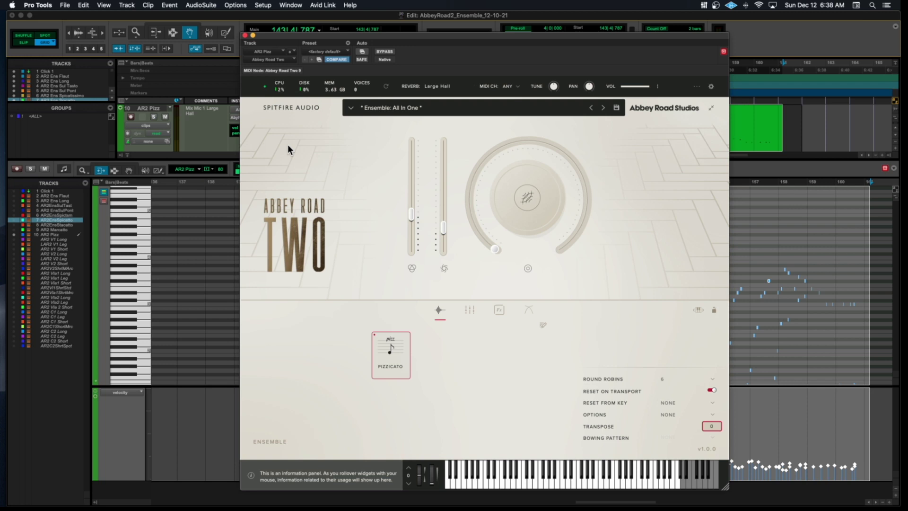
pyautogui.click(467, 311)
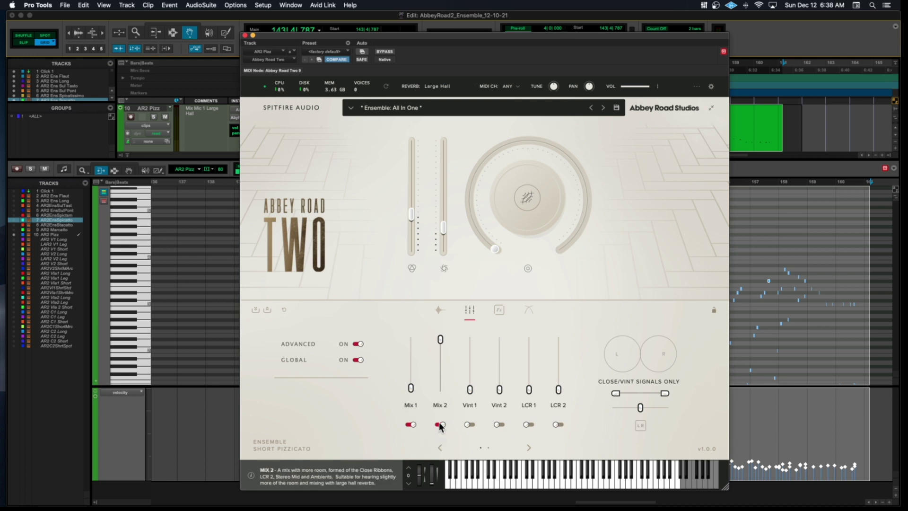
pyautogui.click(246, 35)
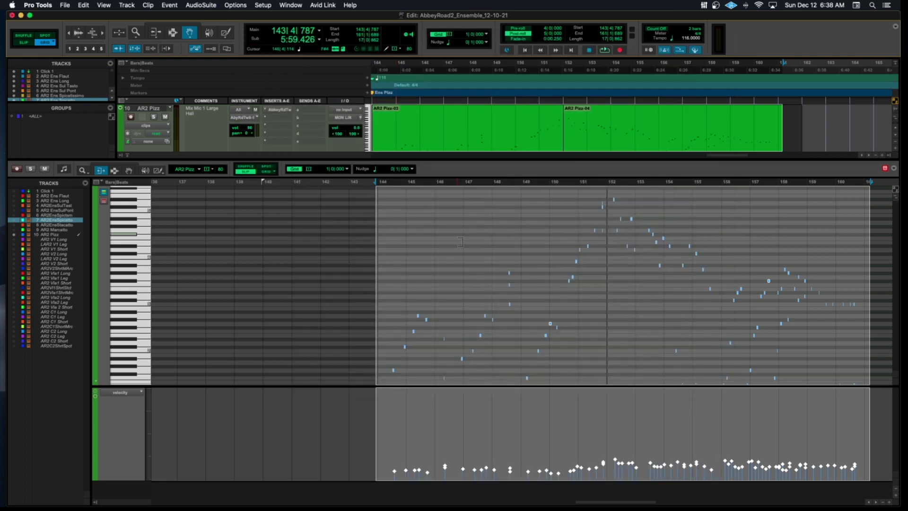
# Step: Raise the velocities of all selected pizzicato notes together to a medium-high level and play the phrase again
pyautogui.moveTo(538, 437); pyautogui.dragTo(538, 386)
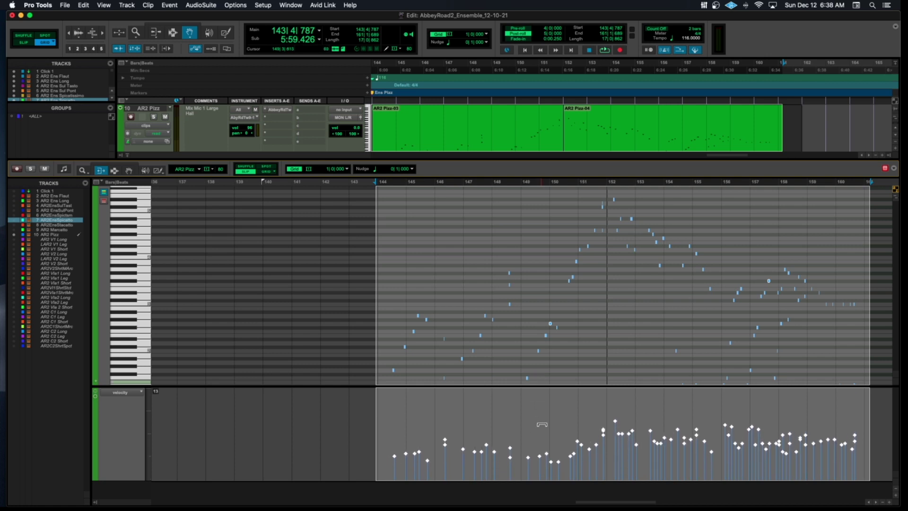
pyautogui.press('space')
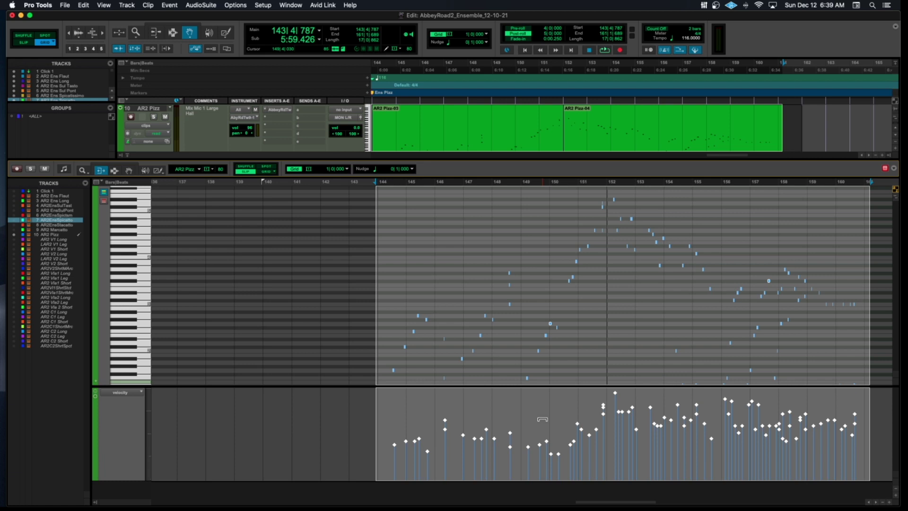
# Step: Raise the selected pizzicato velocities further, bringing the loudest notes from bar 152 onward to the maximum, and play the phrase from bar 144
pyautogui.moveTo(538, 433); pyautogui.dragTo(626, 398)
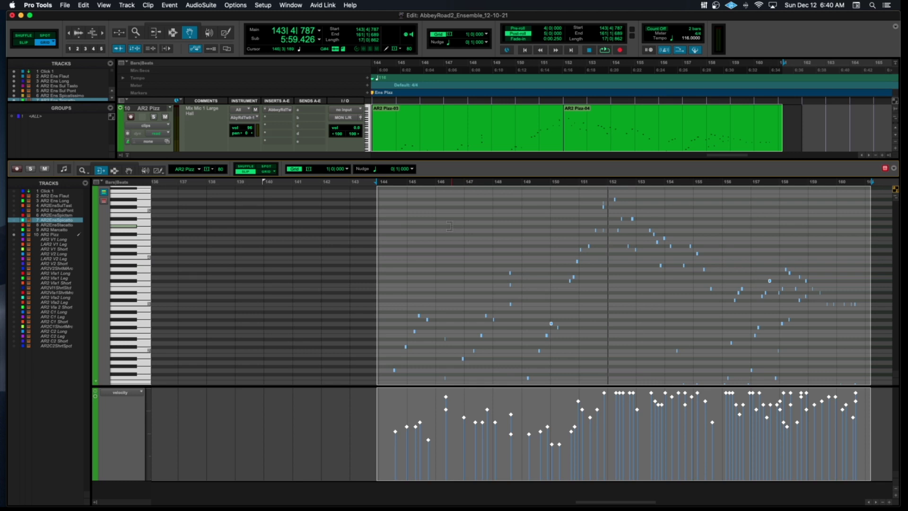
pyautogui.scroll(5, 450, 226)
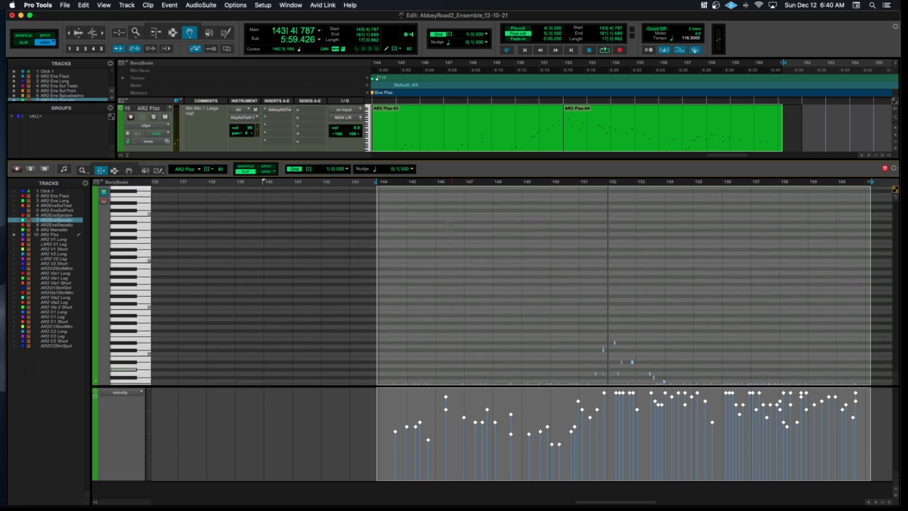
pyautogui.scroll(-5, 433, 222)
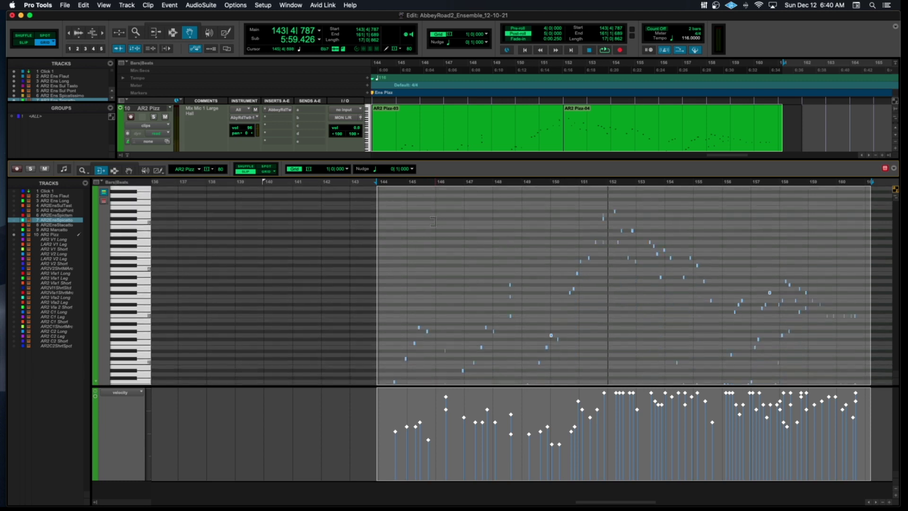
pyautogui.press('space')
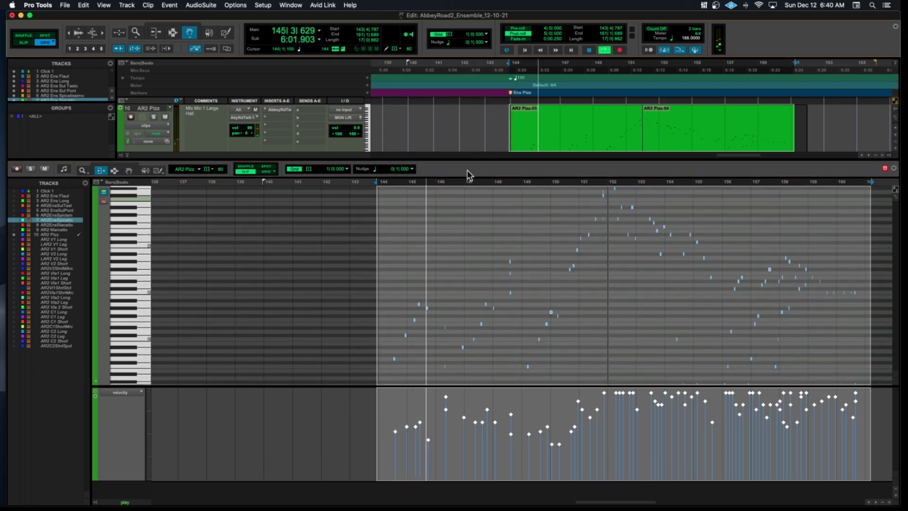